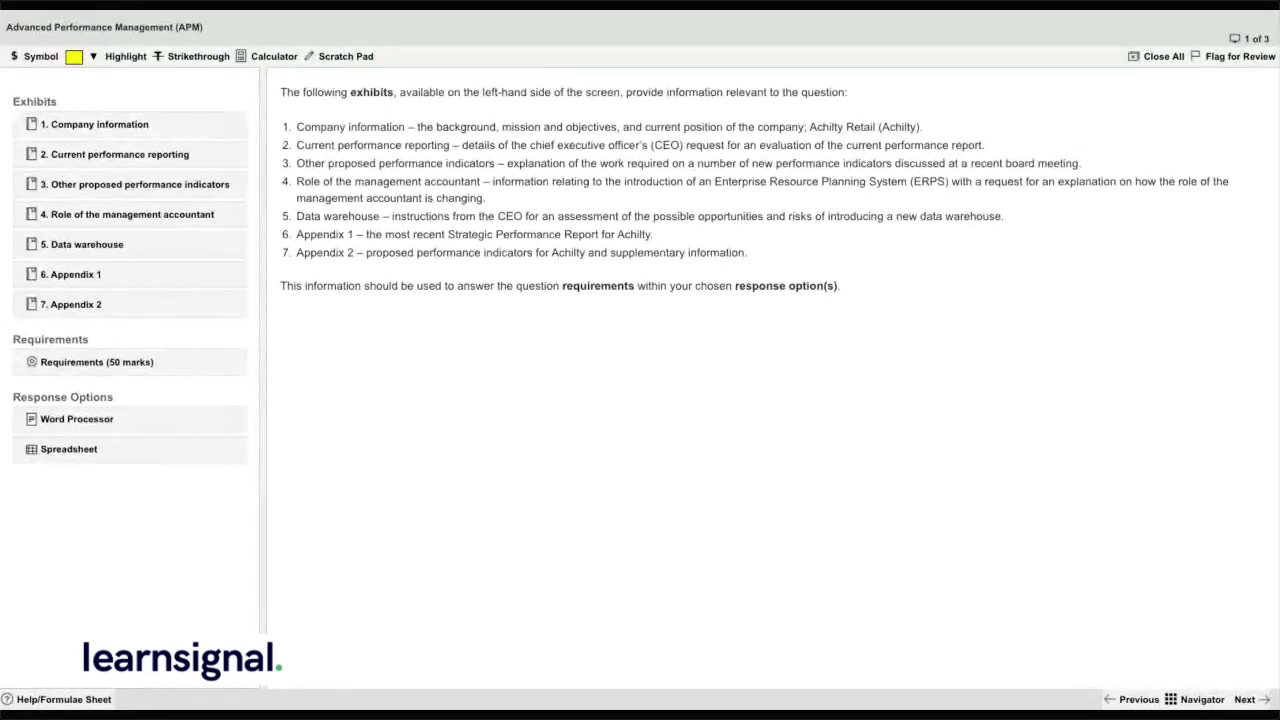
# Glance at the Word Processor answer area, then read the question requirements
pyautogui.click(77, 419)
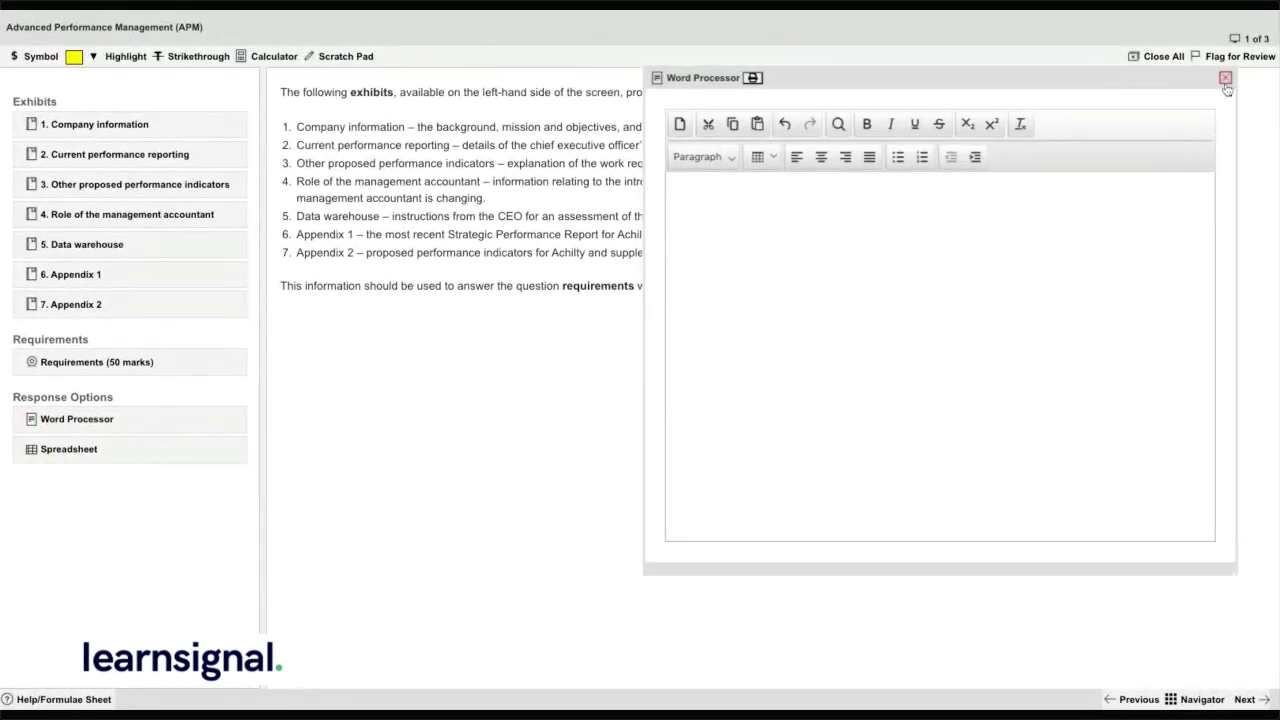
pyautogui.click(1225, 79)
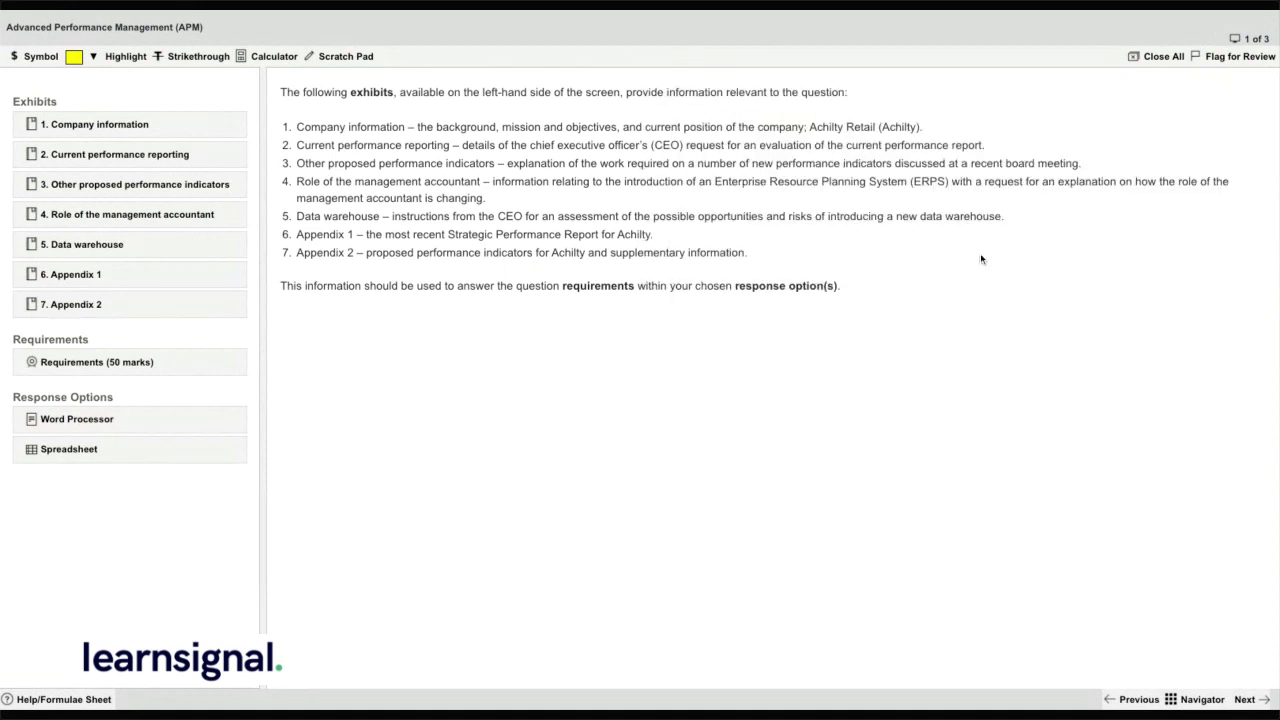
pyautogui.click(124, 370)
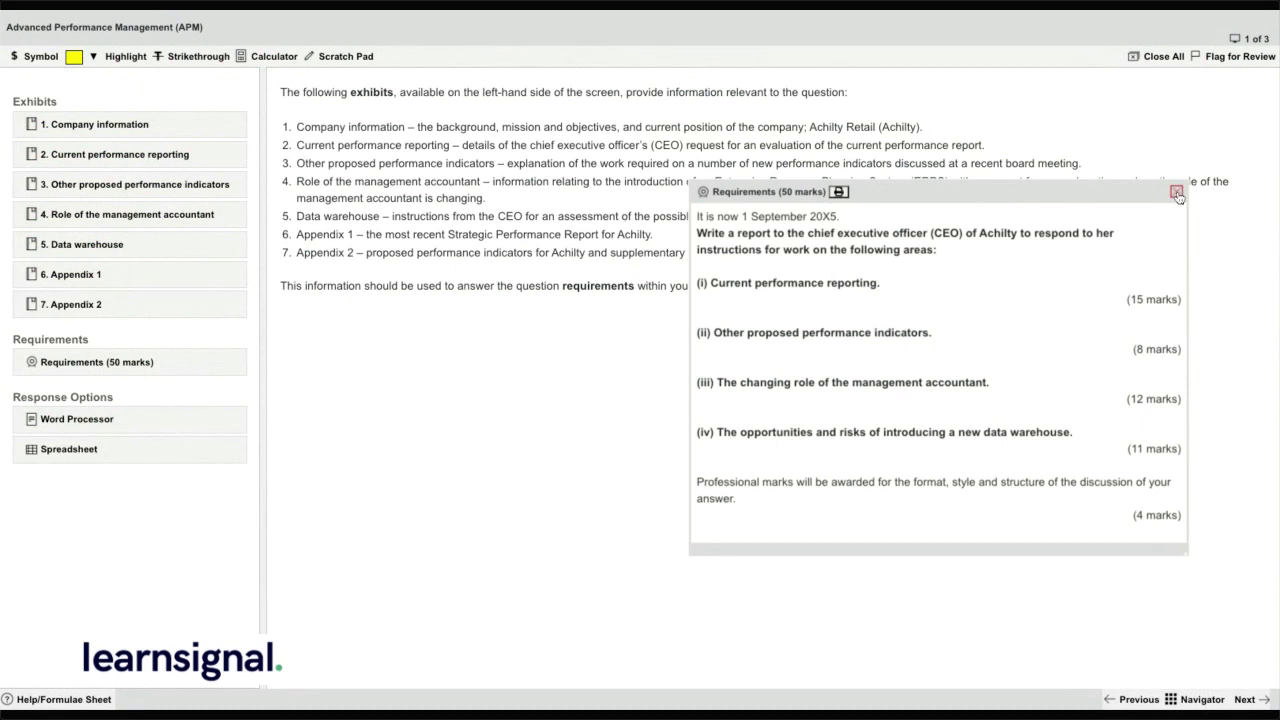
pyautogui.click(1177, 193)
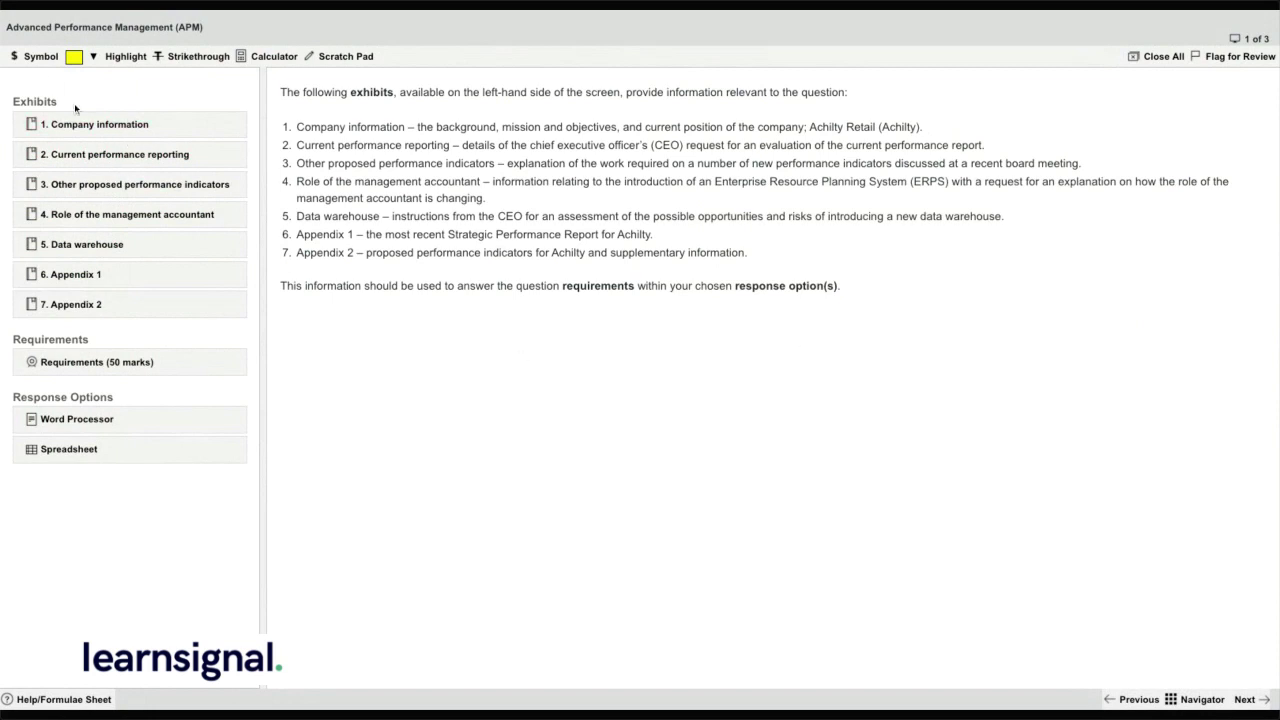
# Open exhibit 1, Company information, enlarge its window and move it up and right
pyautogui.click(94, 124)
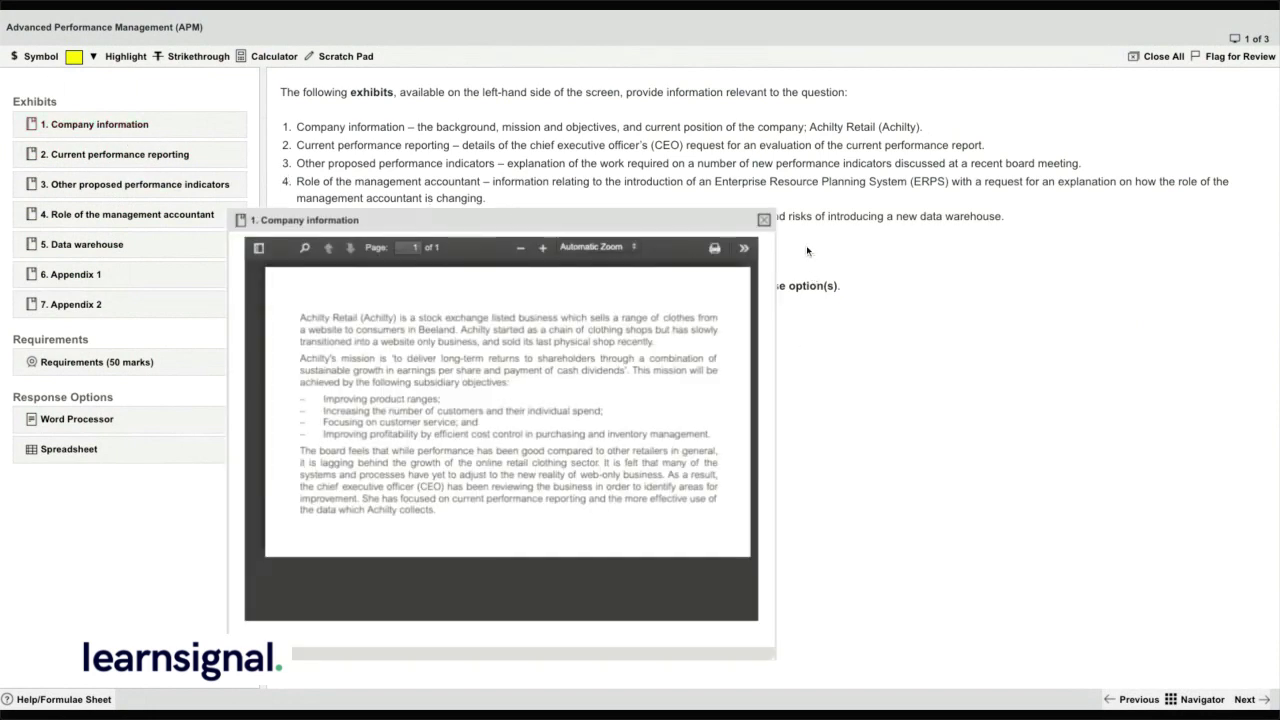
pyautogui.moveTo(777, 663); pyautogui.dragTo(776, 660)
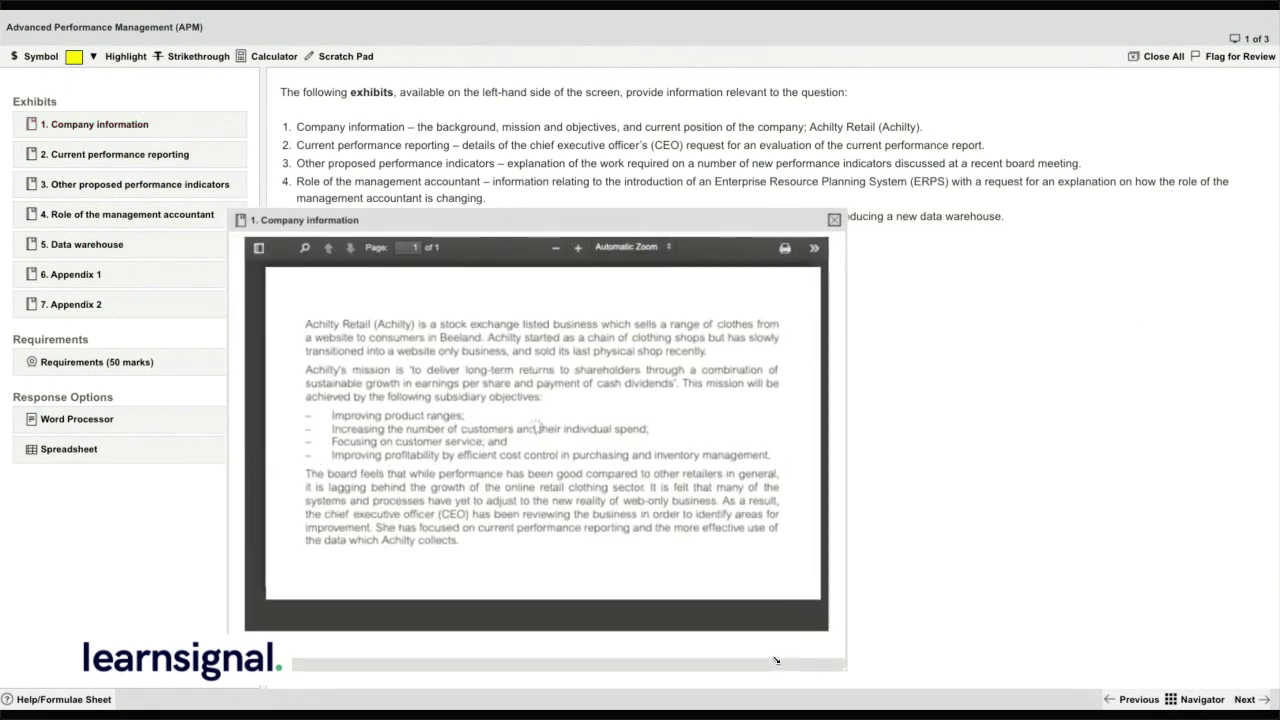
pyautogui.moveTo(770, 222); pyautogui.dragTo(858, 202)
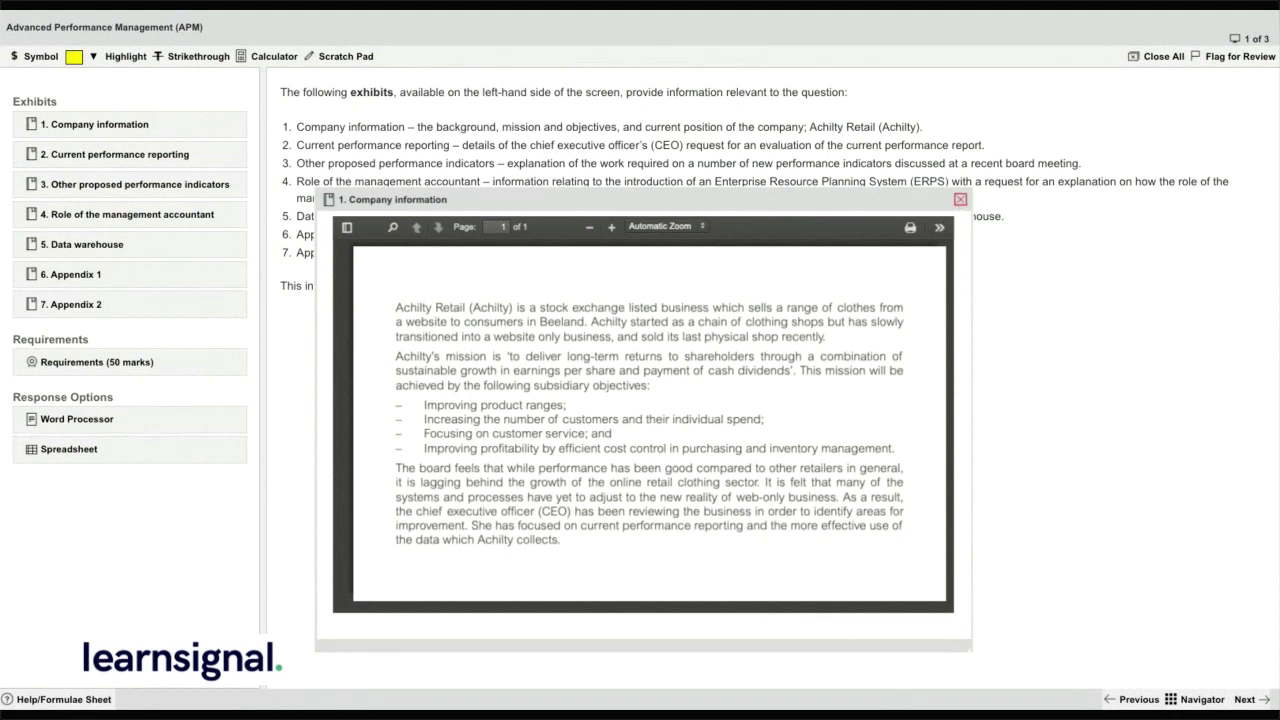
# Swap Company information for exhibit 2, Current performance reporting, enlarged and moved up-left
pyautogui.click(960, 199)
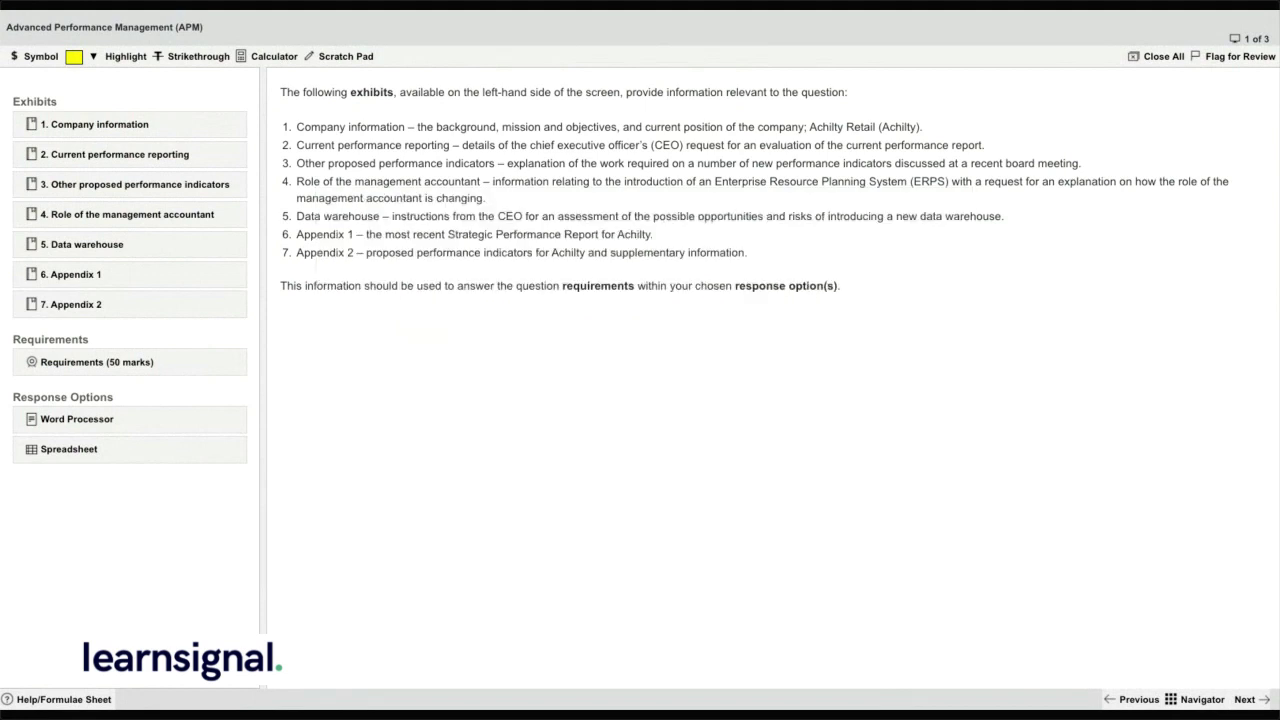
pyautogui.click(78, 157)
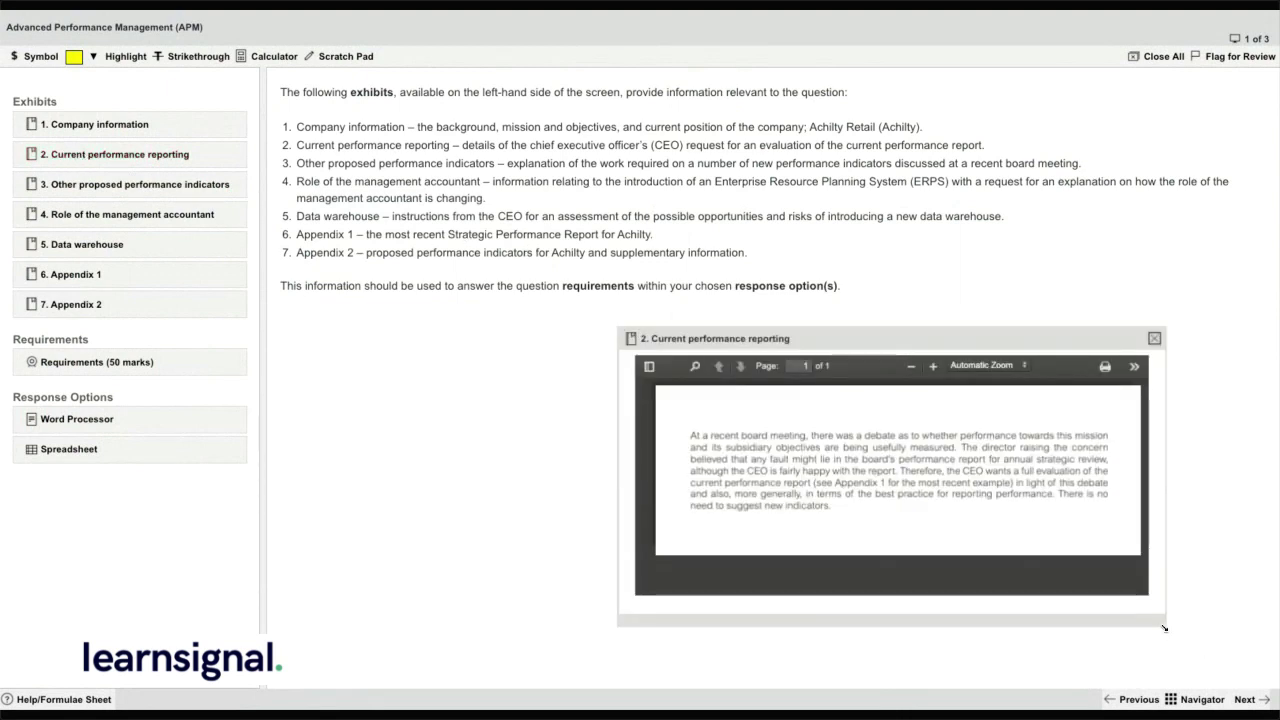
pyautogui.moveTo(1164, 625); pyautogui.dragTo(1274, 688)
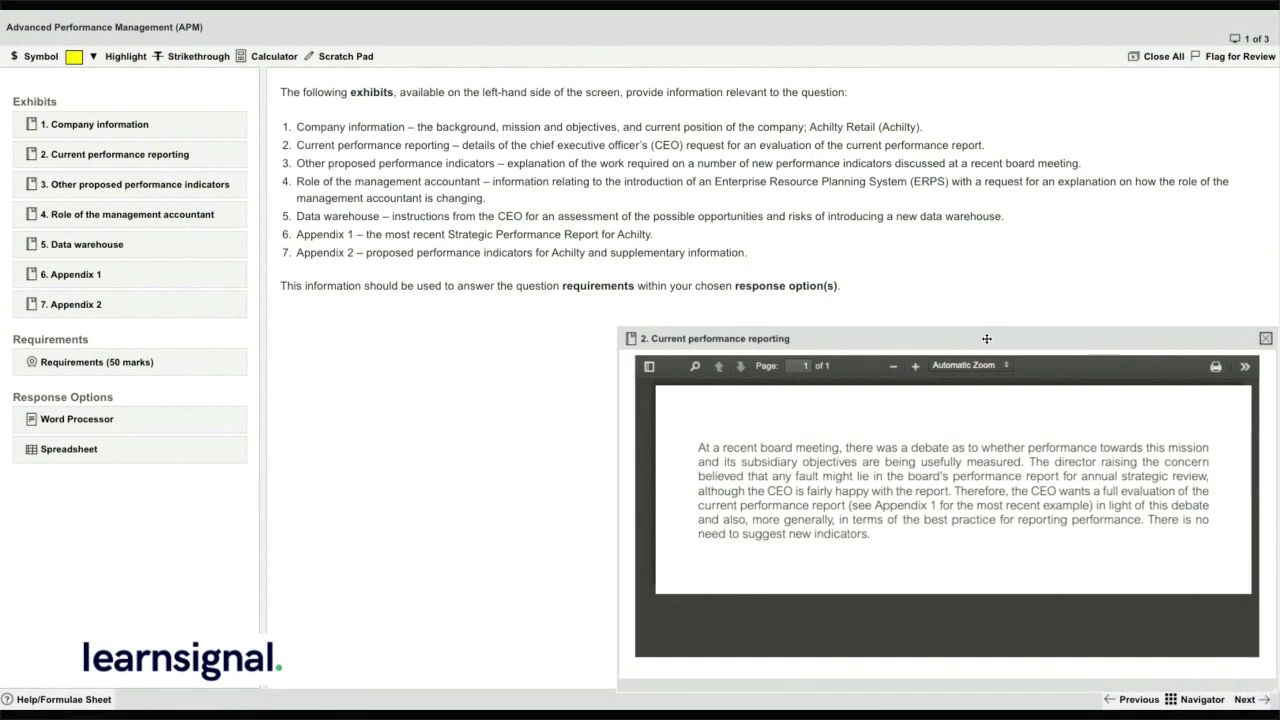
pyautogui.moveTo(1144, 426); pyautogui.dragTo(986, 339)
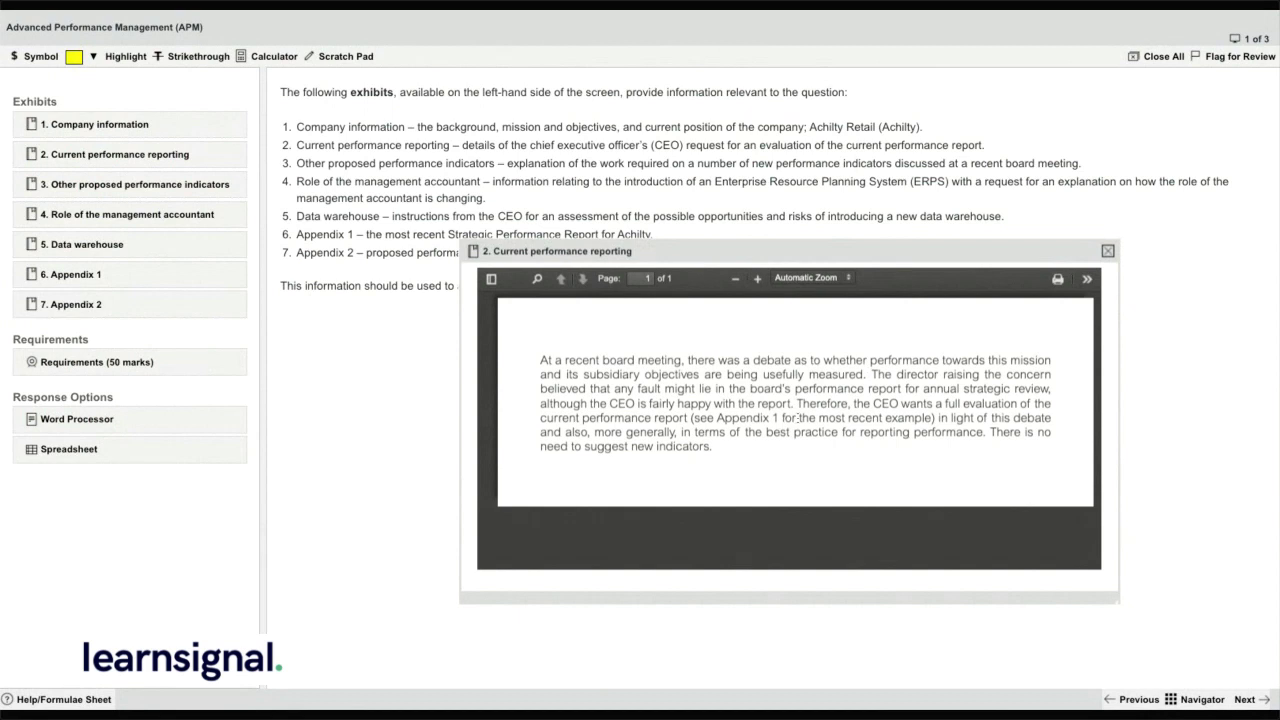
# Highlight the 'Therefore…' sentence with the CEO's evaluation request, then close the exhibit
pyautogui.moveTo(799, 401); pyautogui.dragTo(814, 403)
pyautogui.click(812, 403)
pyautogui.moveTo(798, 403); pyautogui.dragTo(985, 432)
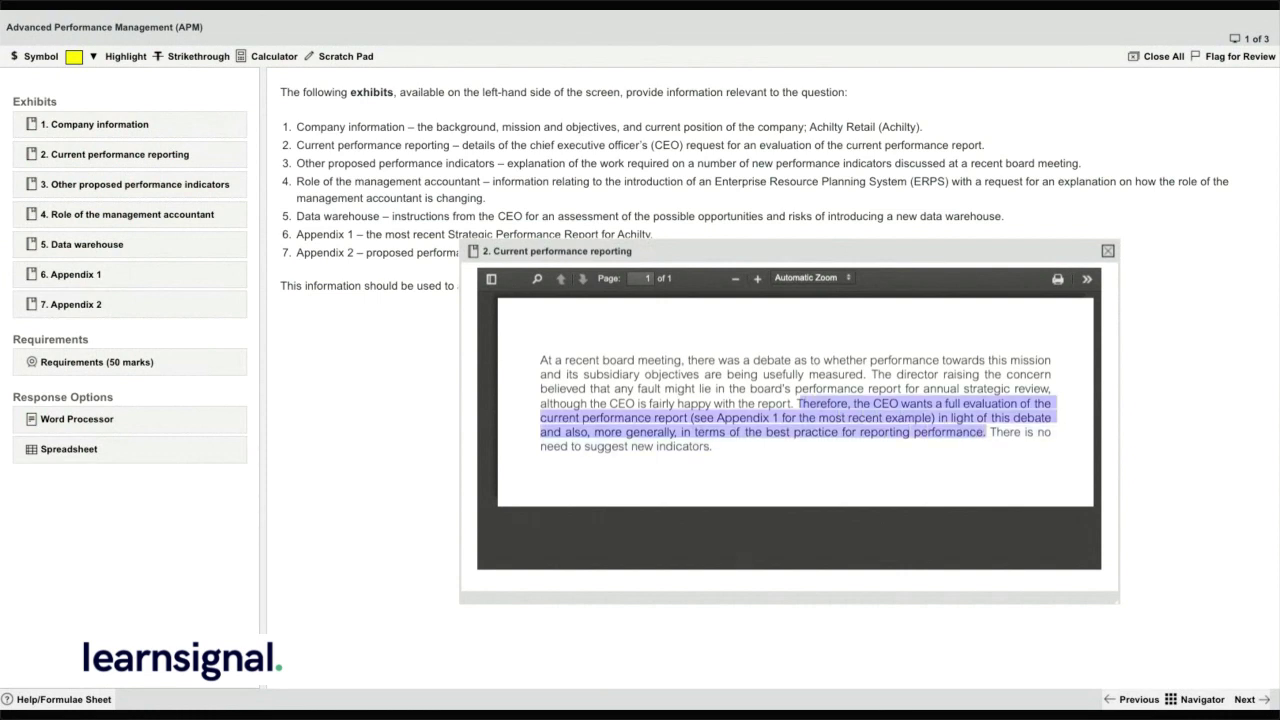
pyautogui.click(990, 458)
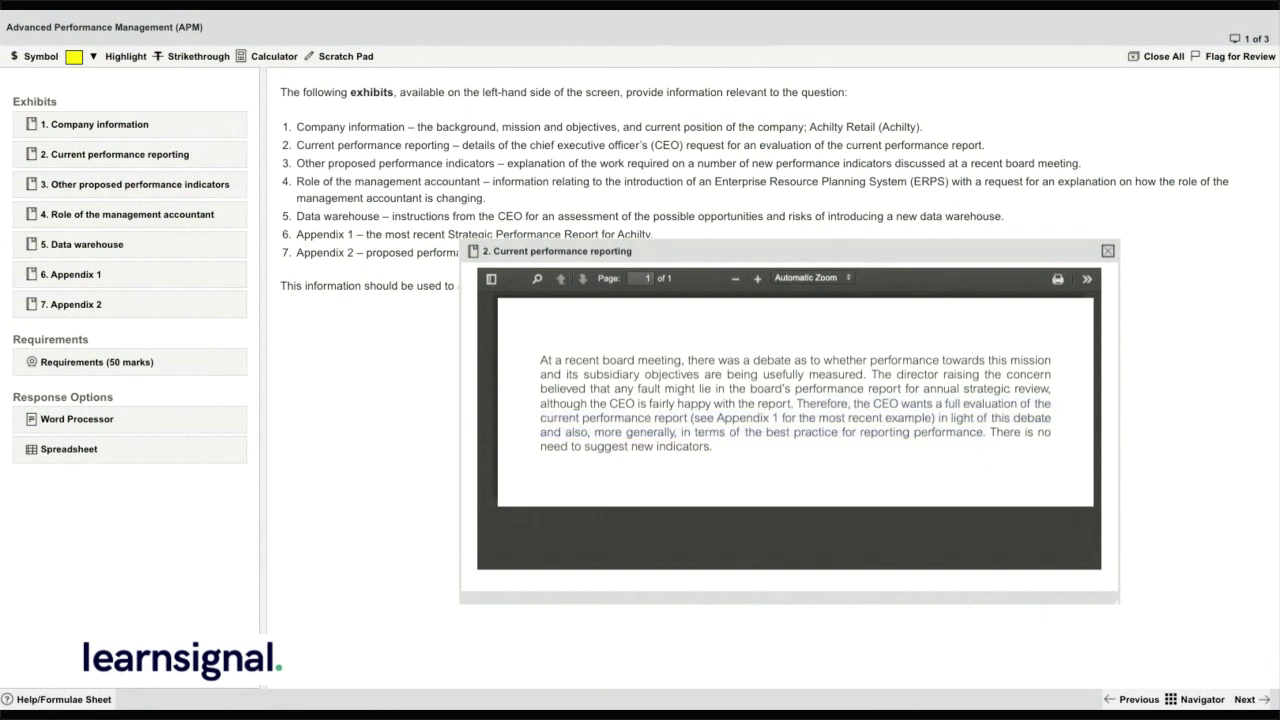
pyautogui.moveTo(937, 252); pyautogui.dragTo(923, 232)
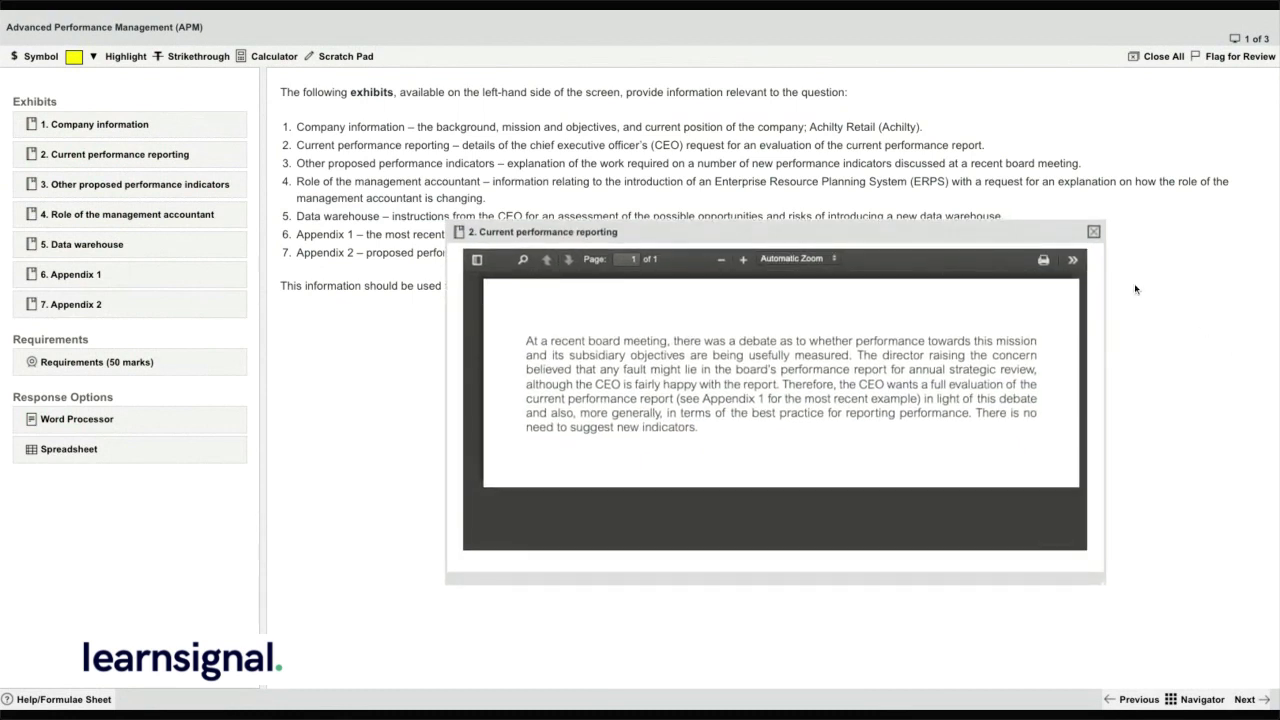
pyautogui.click(1094, 233)
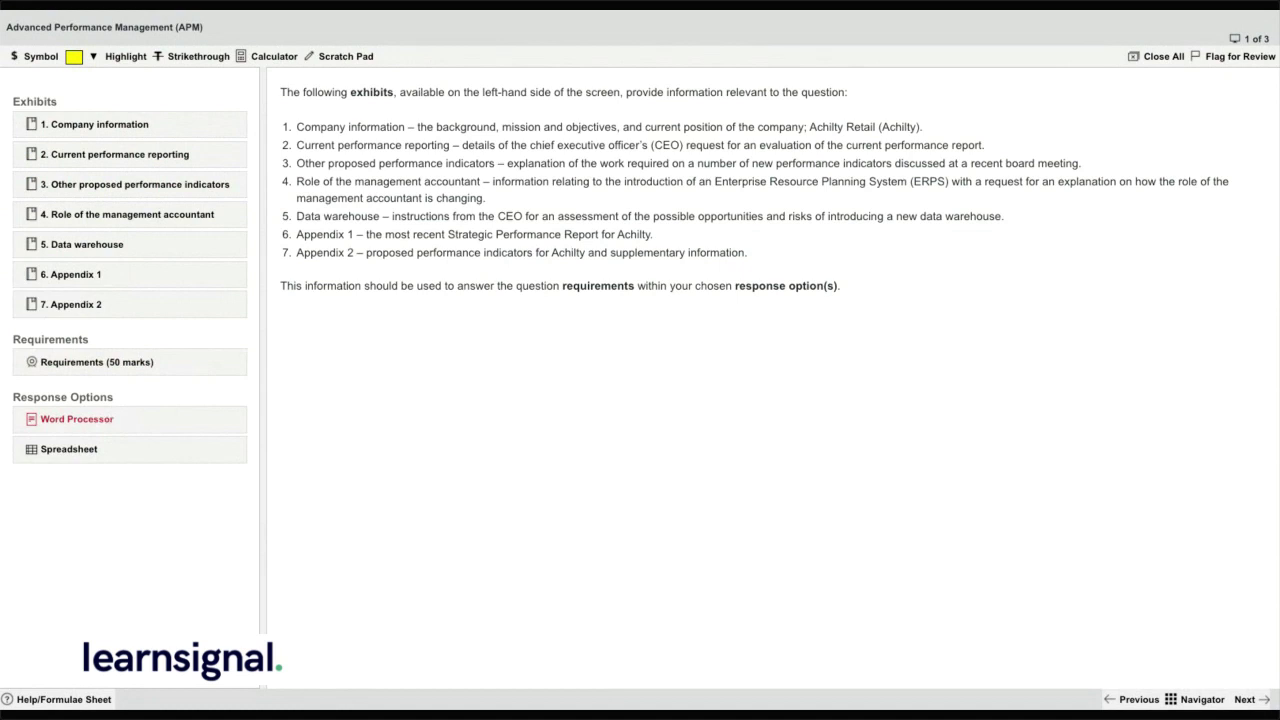
# Show the Word Processor beside an enlarged Appendix 1 Strategic Performance Report and scroll through it
pyautogui.click(220, 428)
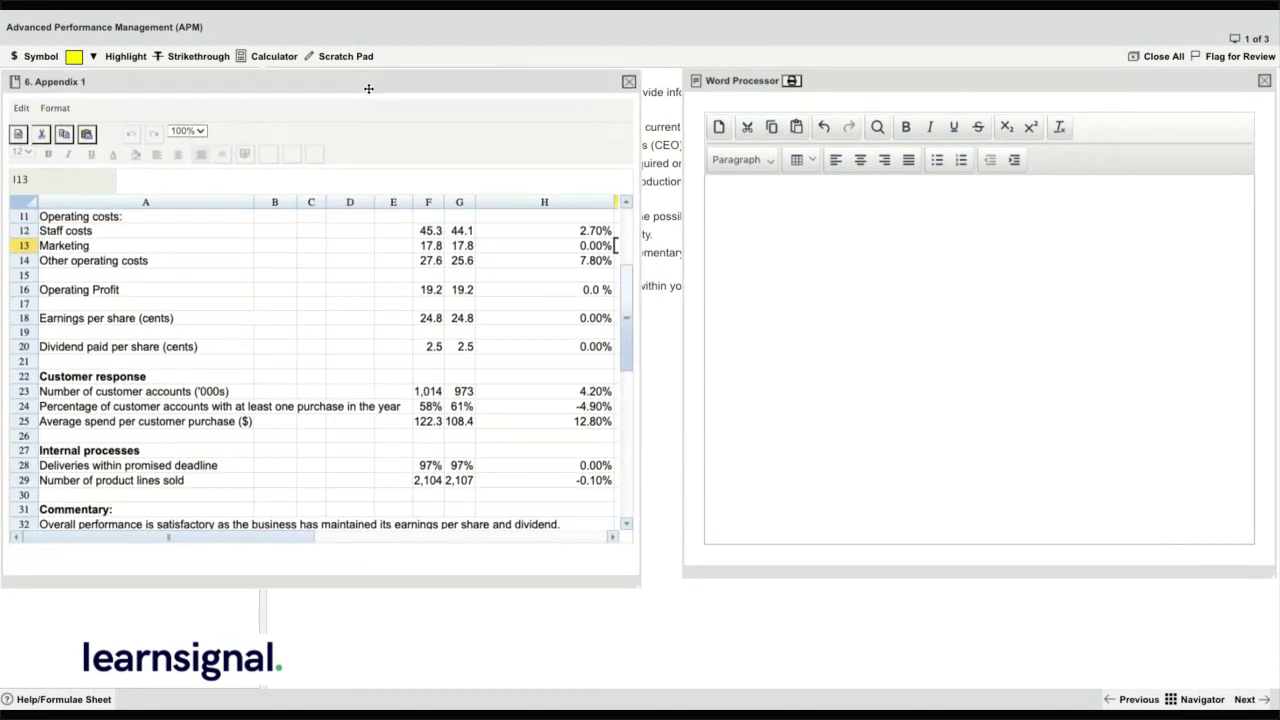
pyautogui.moveTo(640, 582); pyautogui.dragTo(711, 621)
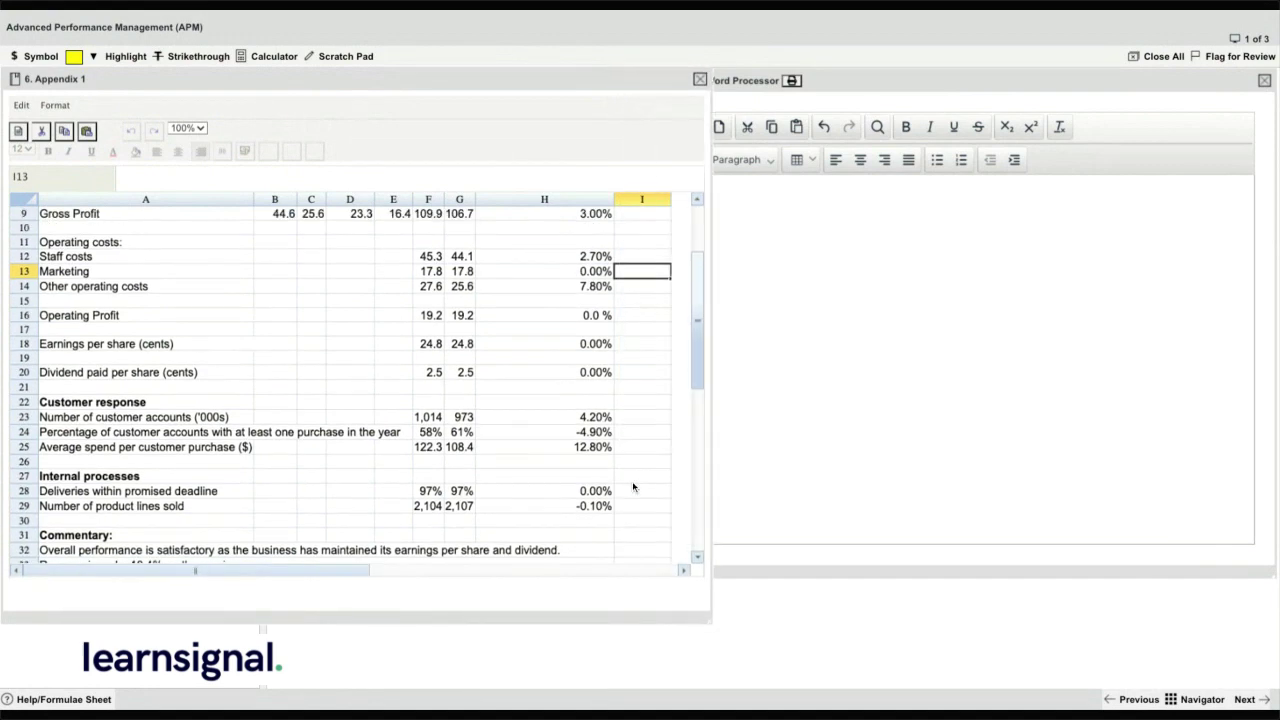
pyautogui.scroll(3, 633, 487)
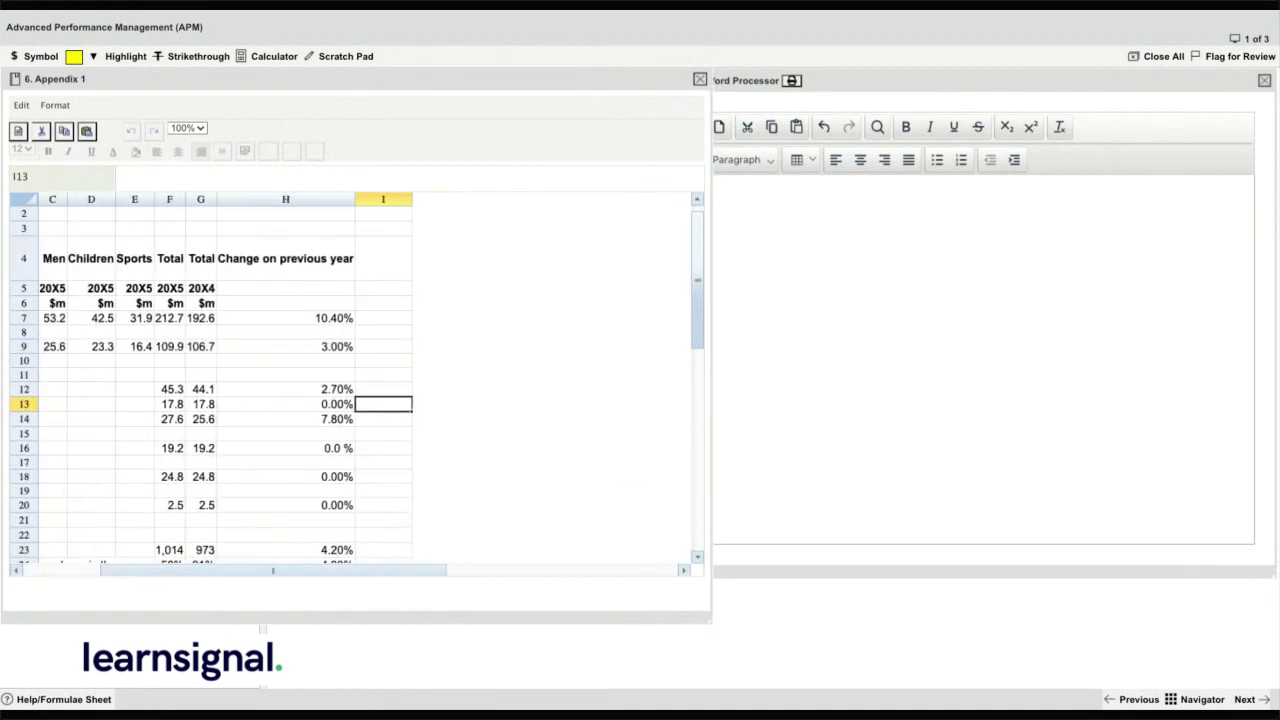
pyautogui.hscroll(1, 355, 380)
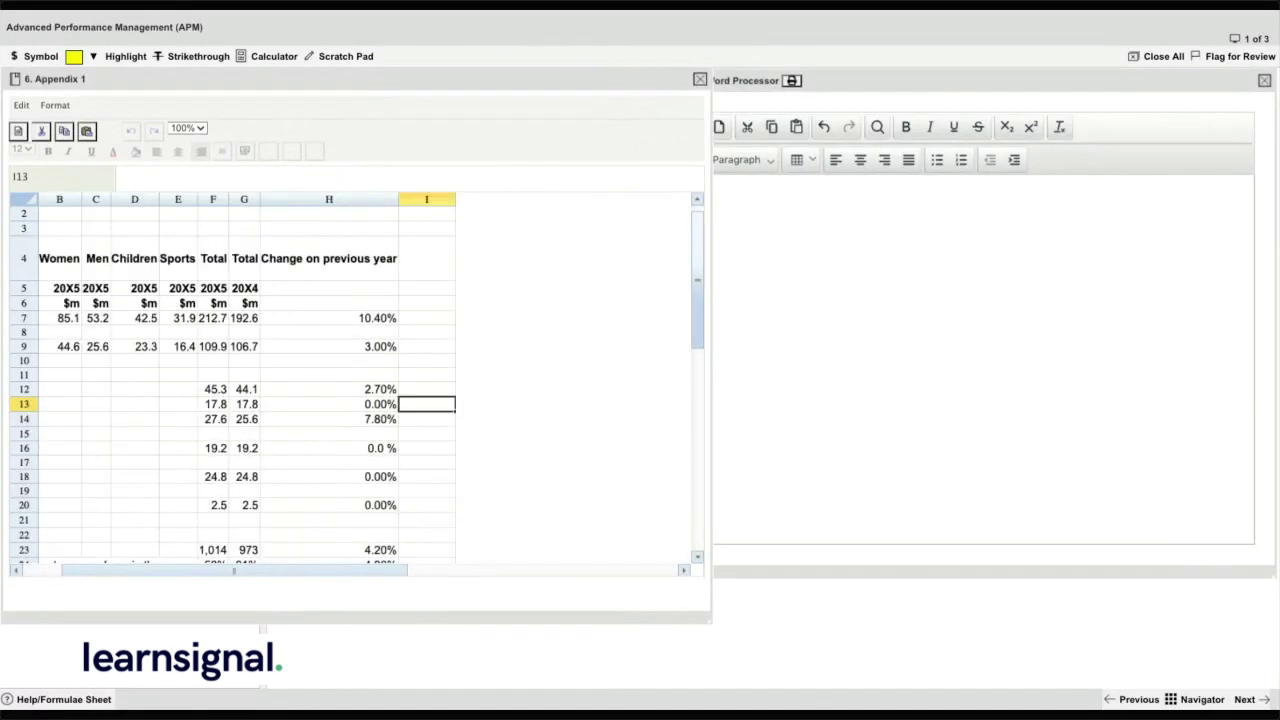
pyautogui.hscroll(-1, 355, 380)
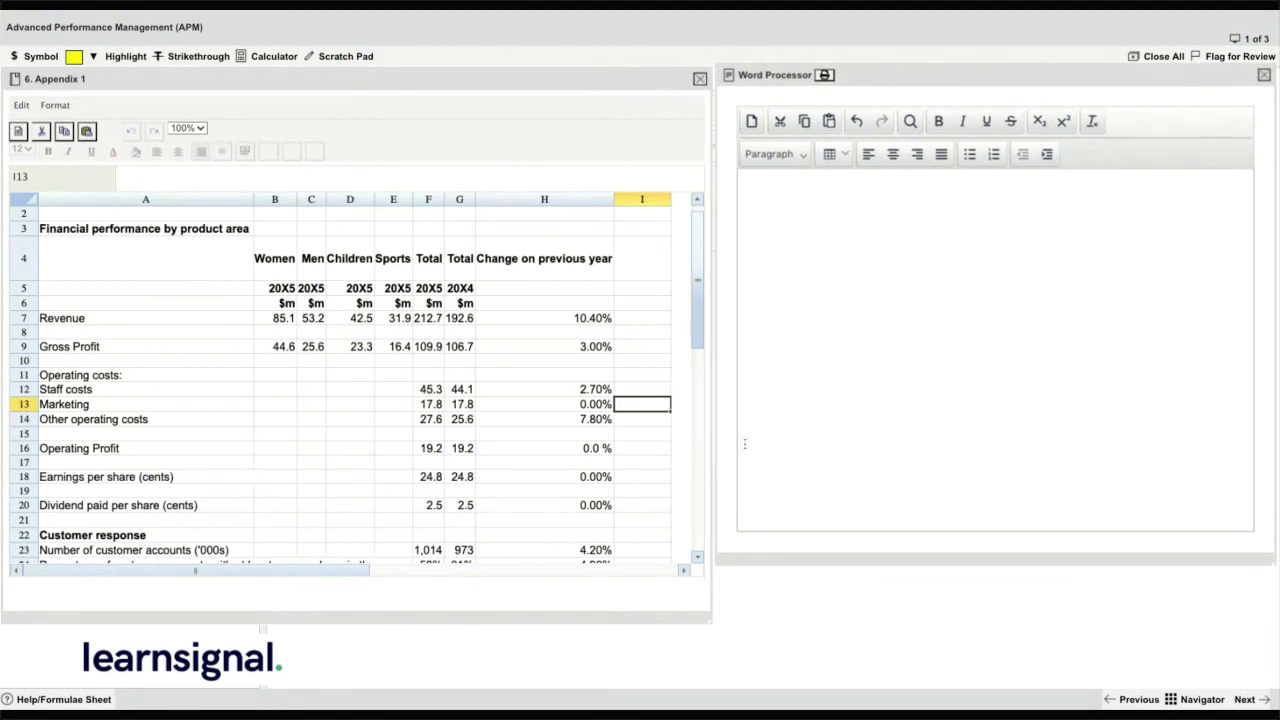
pyautogui.scroll(-5, 428, 440)
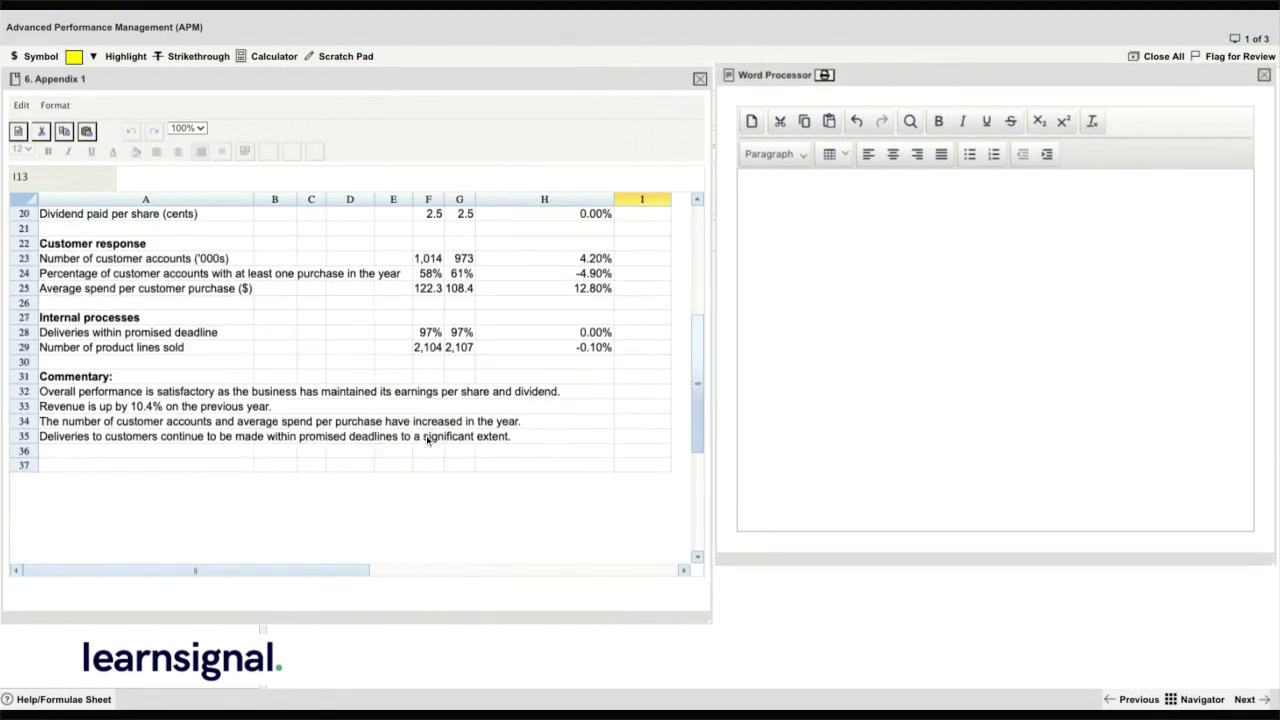
pyautogui.scroll(4, 428, 440)
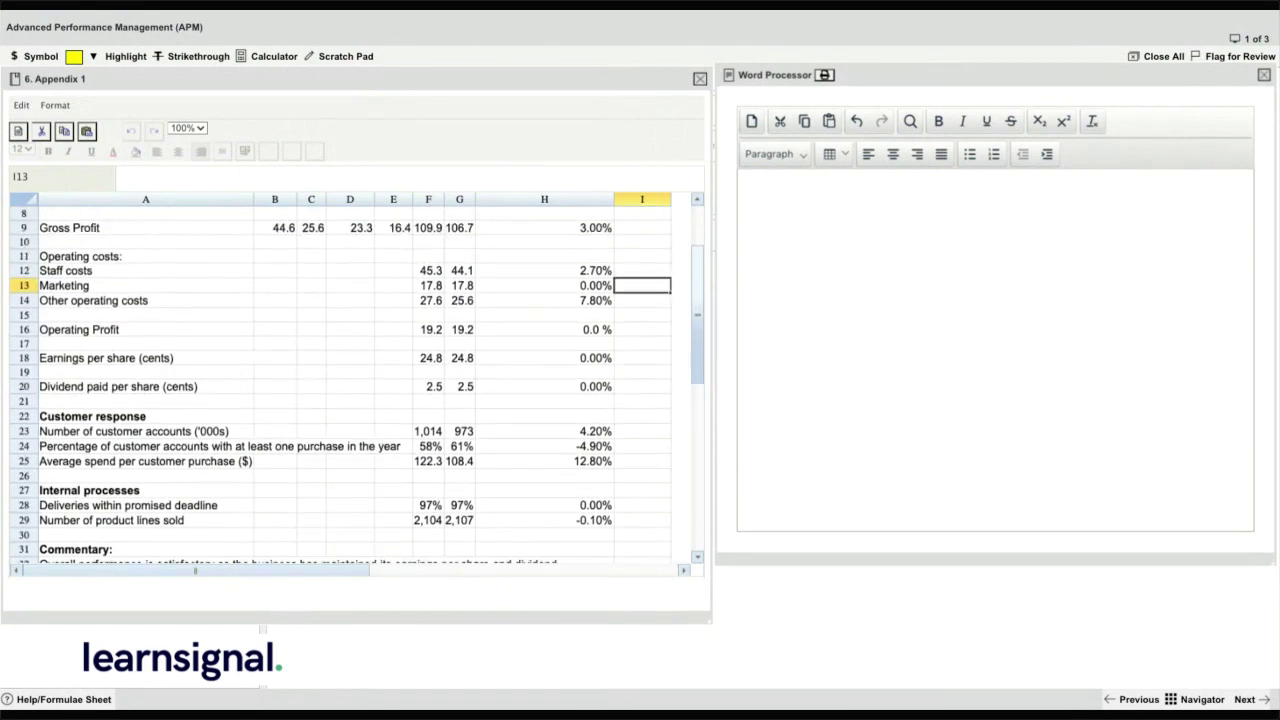
pyautogui.scroll(3, 447, 442)
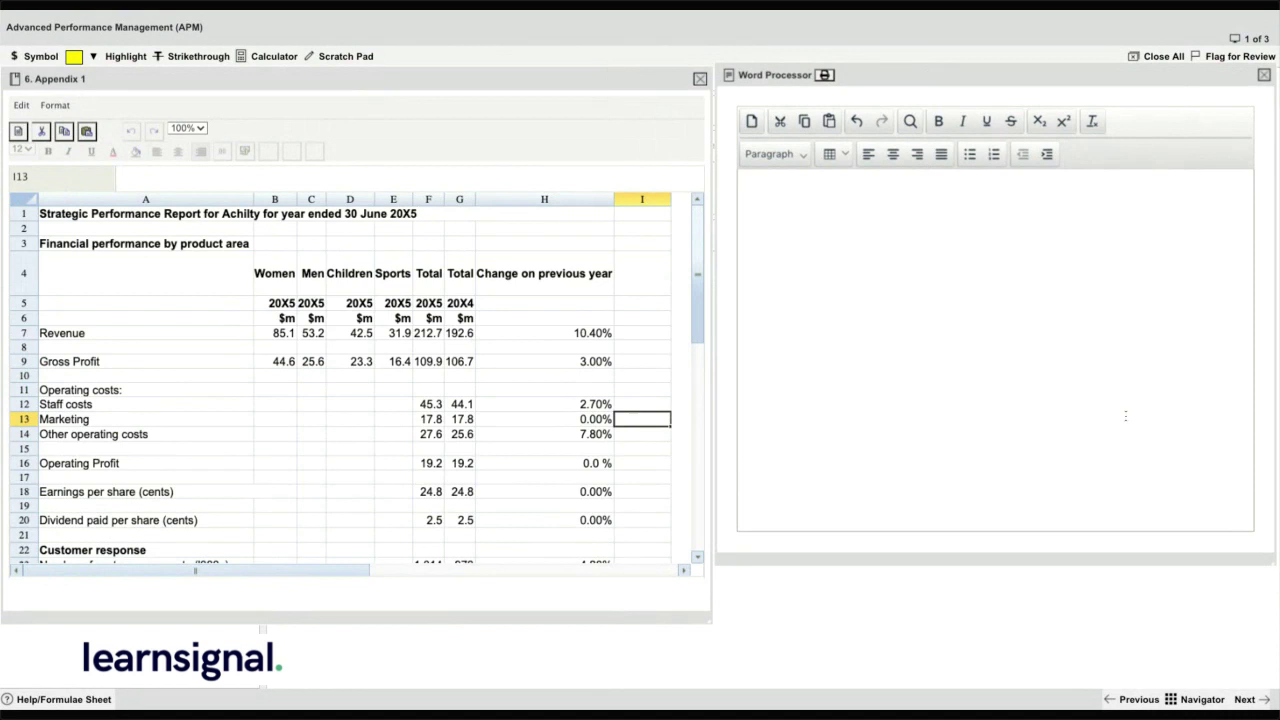
pyautogui.scroll(-8, 1123, 413)
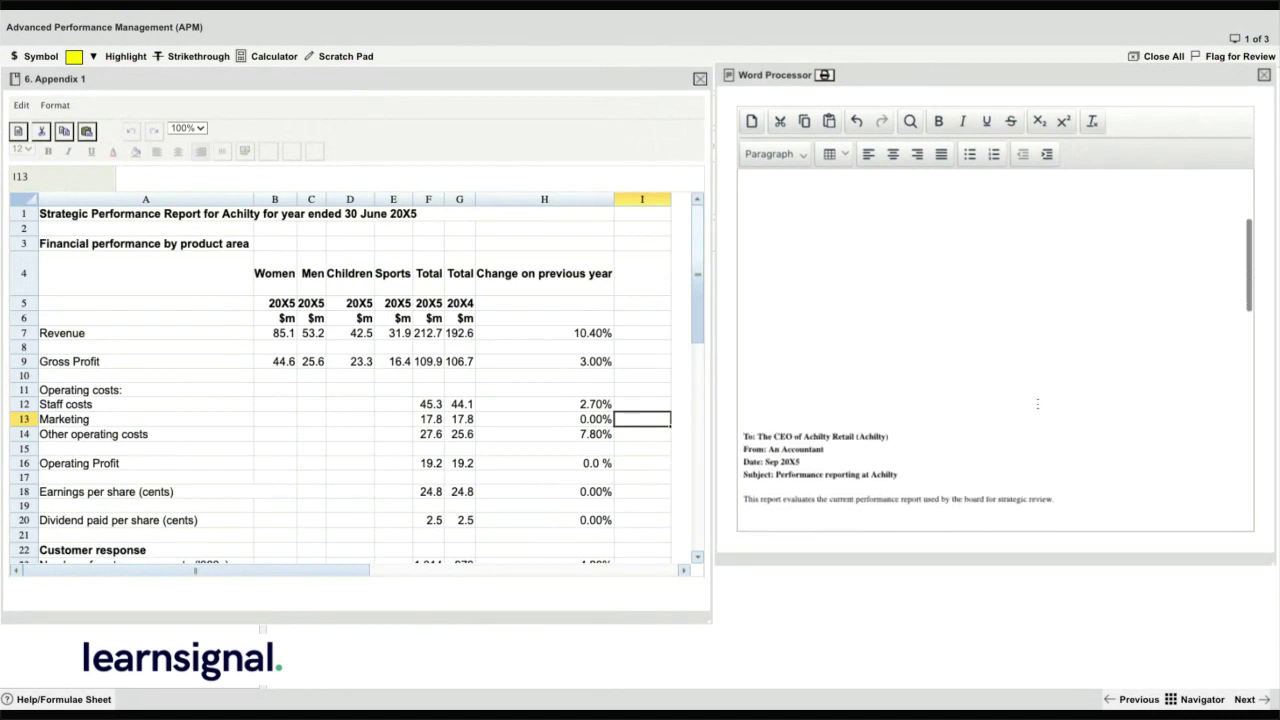
# Step through the report's bullet points and highlight the memo header and opening line
pyautogui.scroll(-4, 1037, 403)
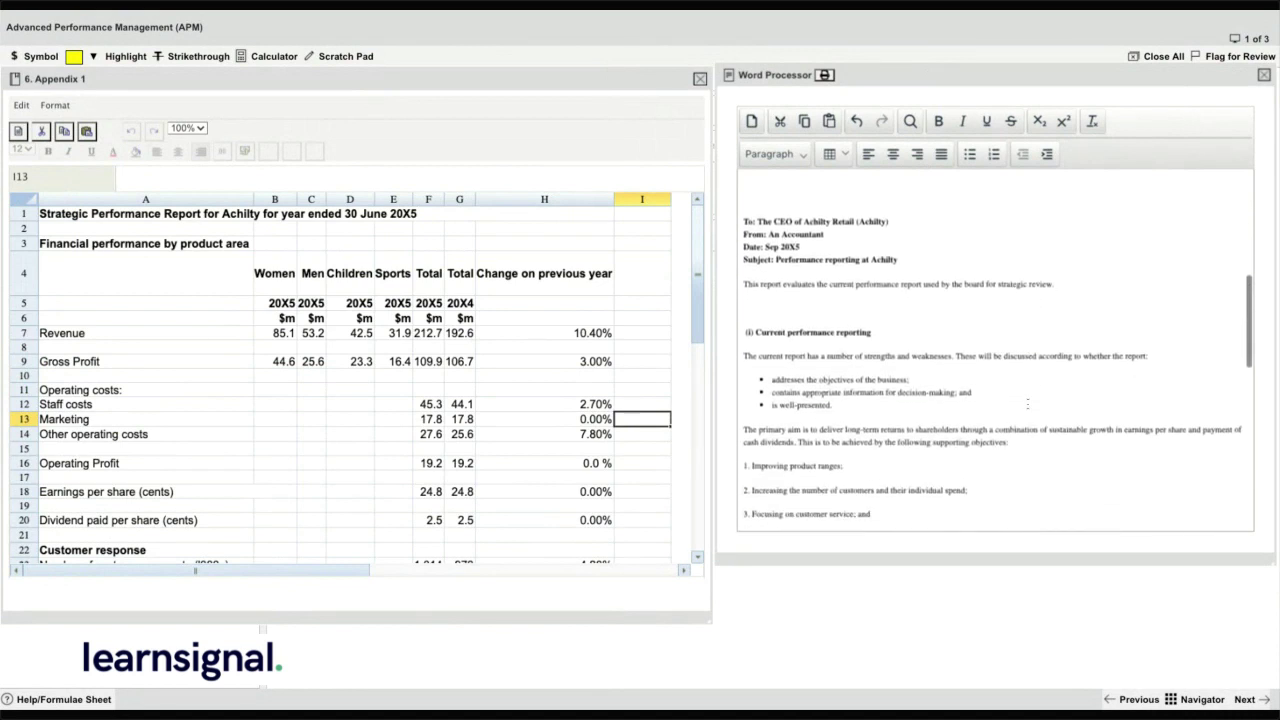
pyautogui.scroll(-1, 1027, 402)
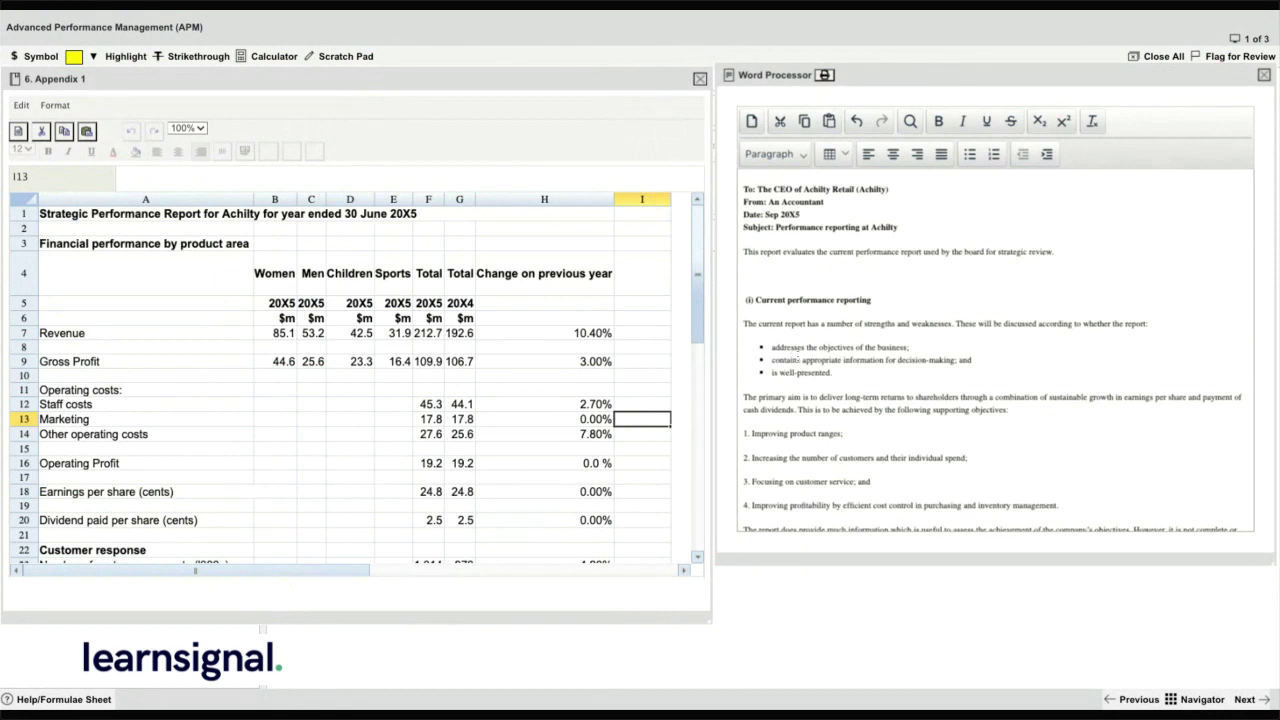
pyautogui.click(770, 346)
pyautogui.click(772, 360)
pyautogui.press('Down')
pyautogui.click(745, 188)
pyautogui.hotkey('shift', 'Down')
pyautogui.hotkey('shift', 'Down')
pyautogui.hotkey('shift', 'Down')
pyautogui.hotkey('shift', 'Down')
pyautogui.hotkey('shift', 'Down')
pyautogui.hotkey('shift', 'Down')
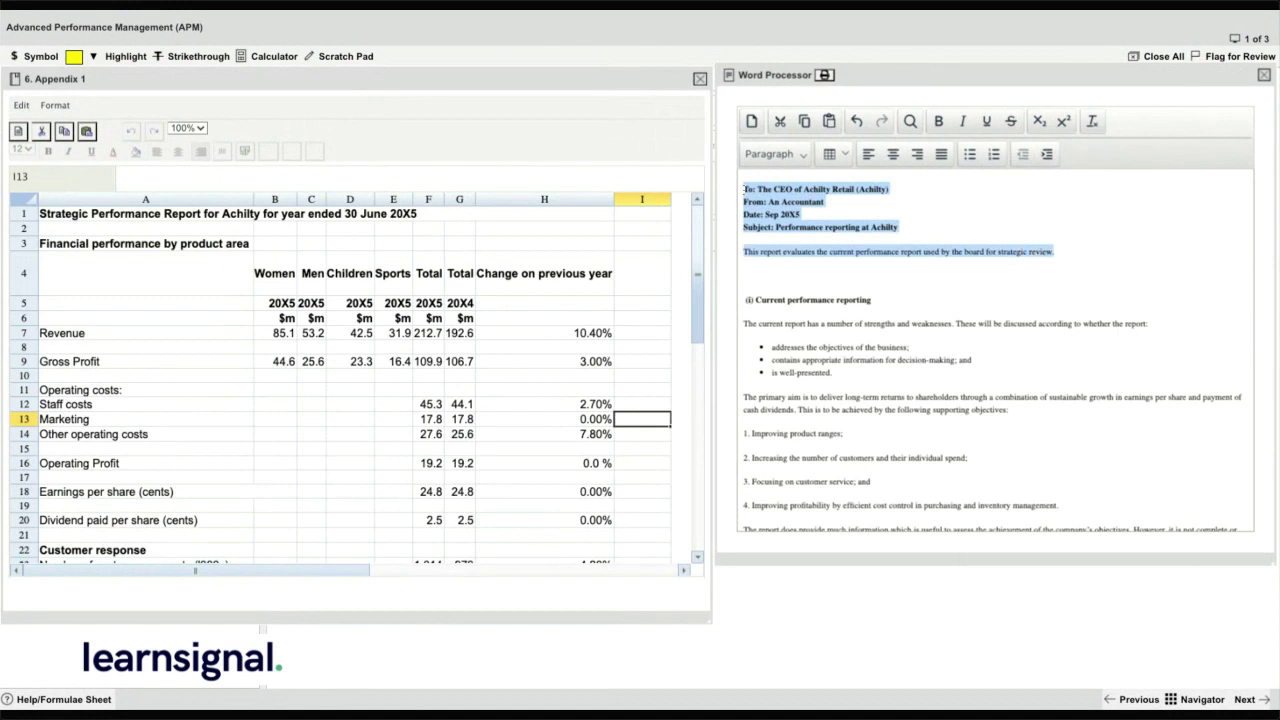
pyautogui.click(1077, 251)
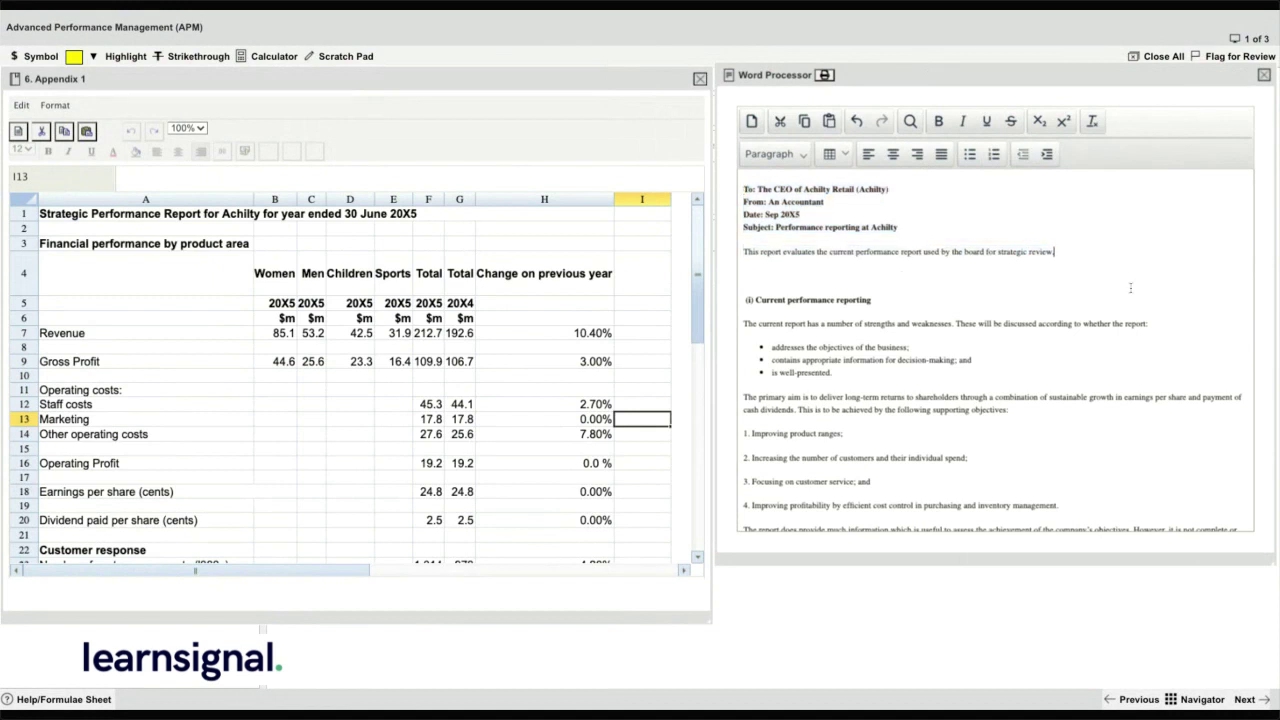
# Scroll through the rest of the evaluation, then make the Appendix 1 window smaller
pyautogui.scroll(-1, 1041, 352)
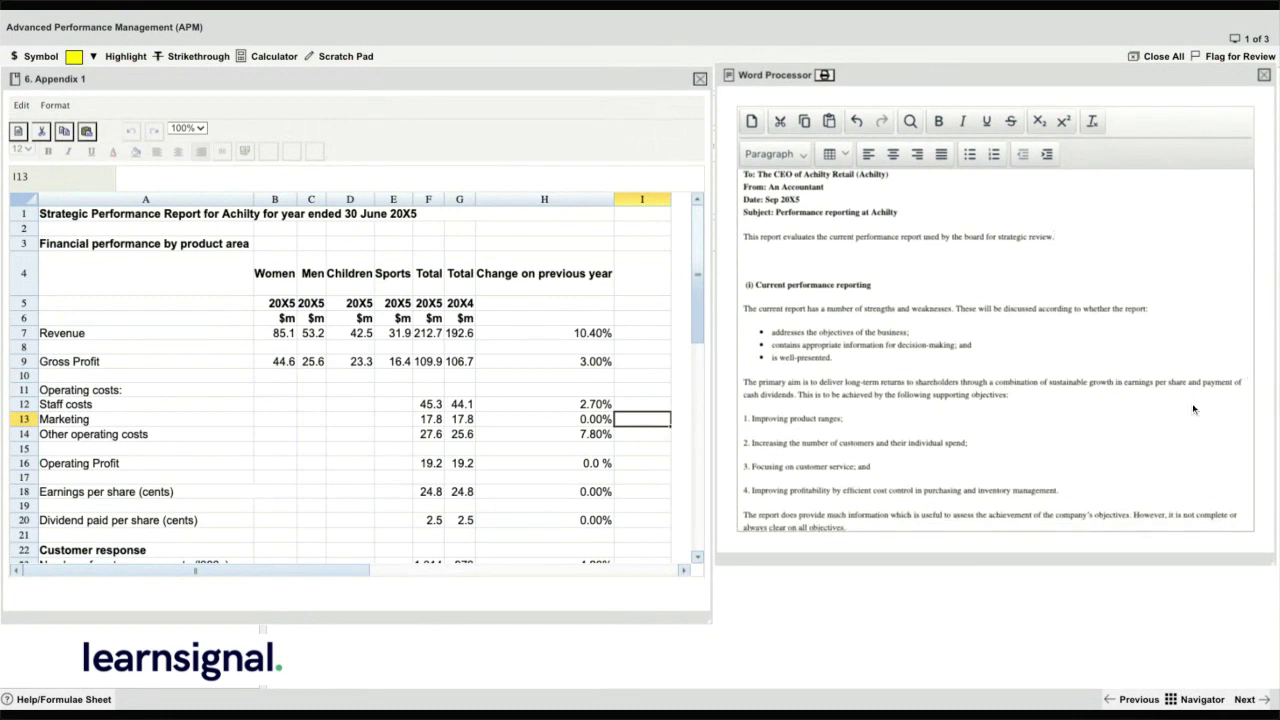
pyautogui.scroll(-2, 852, 370)
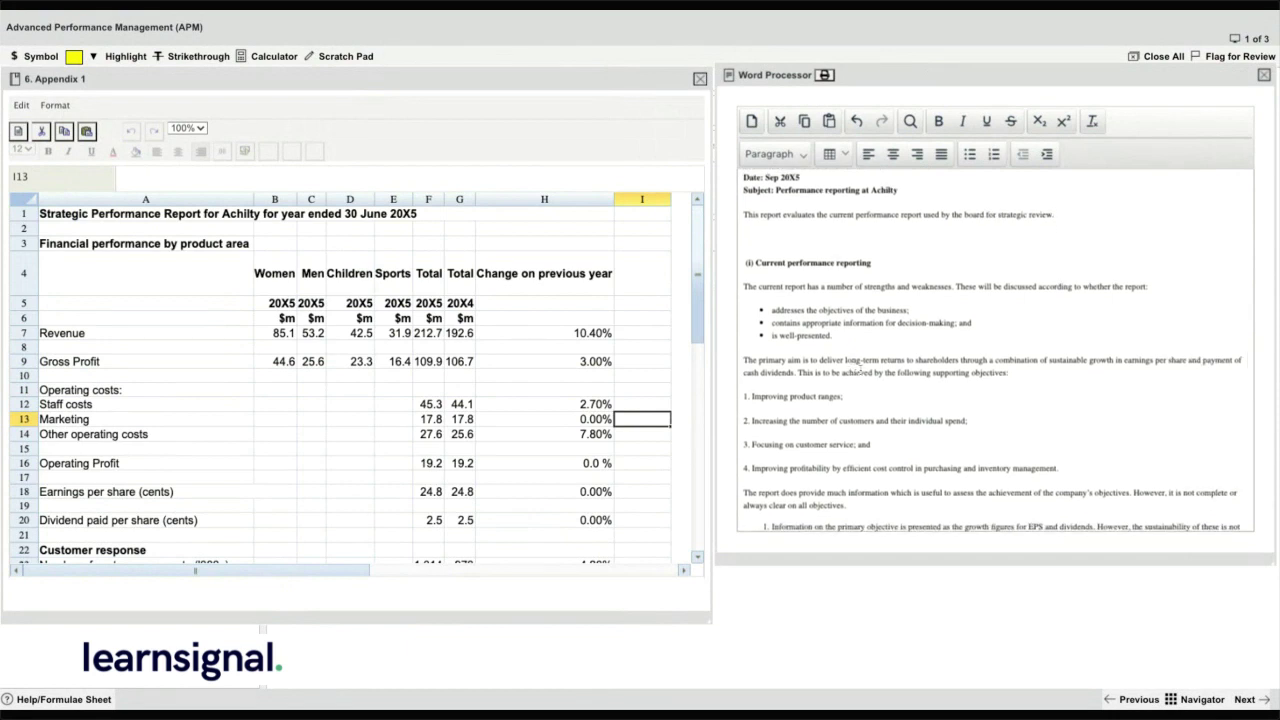
pyautogui.scroll(-2, 860, 370)
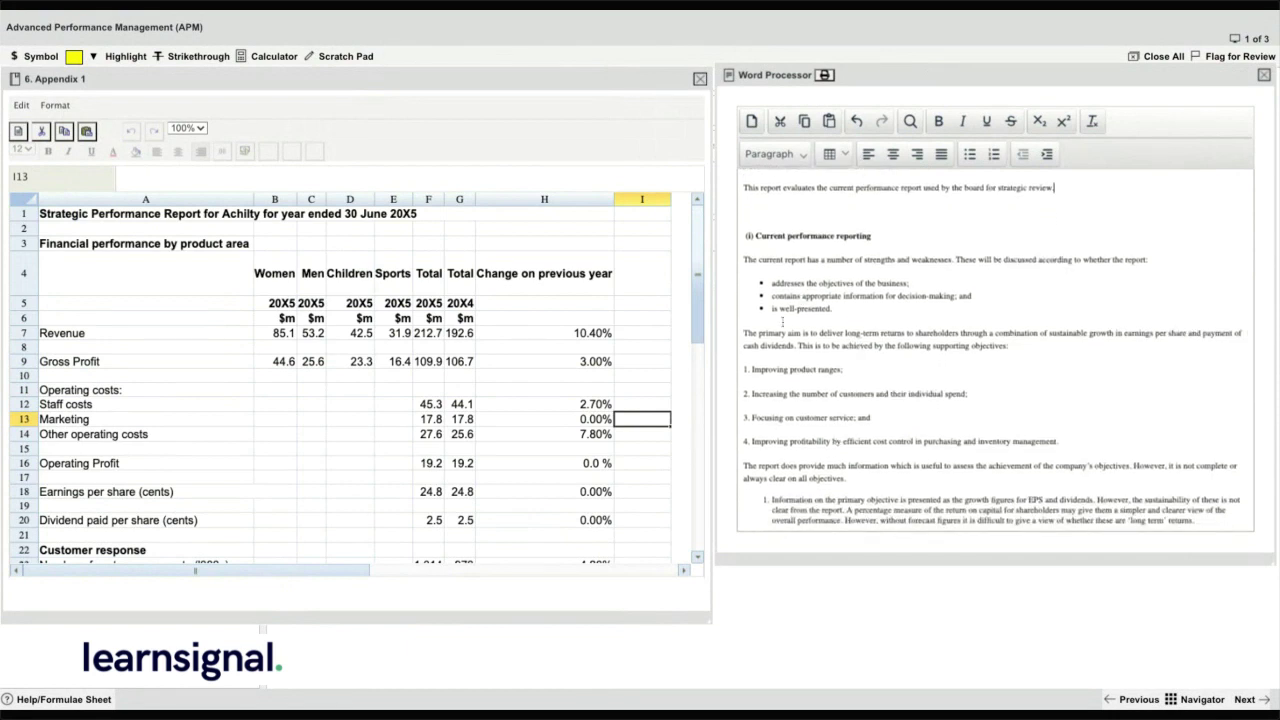
pyautogui.scroll(-4, 783, 321)
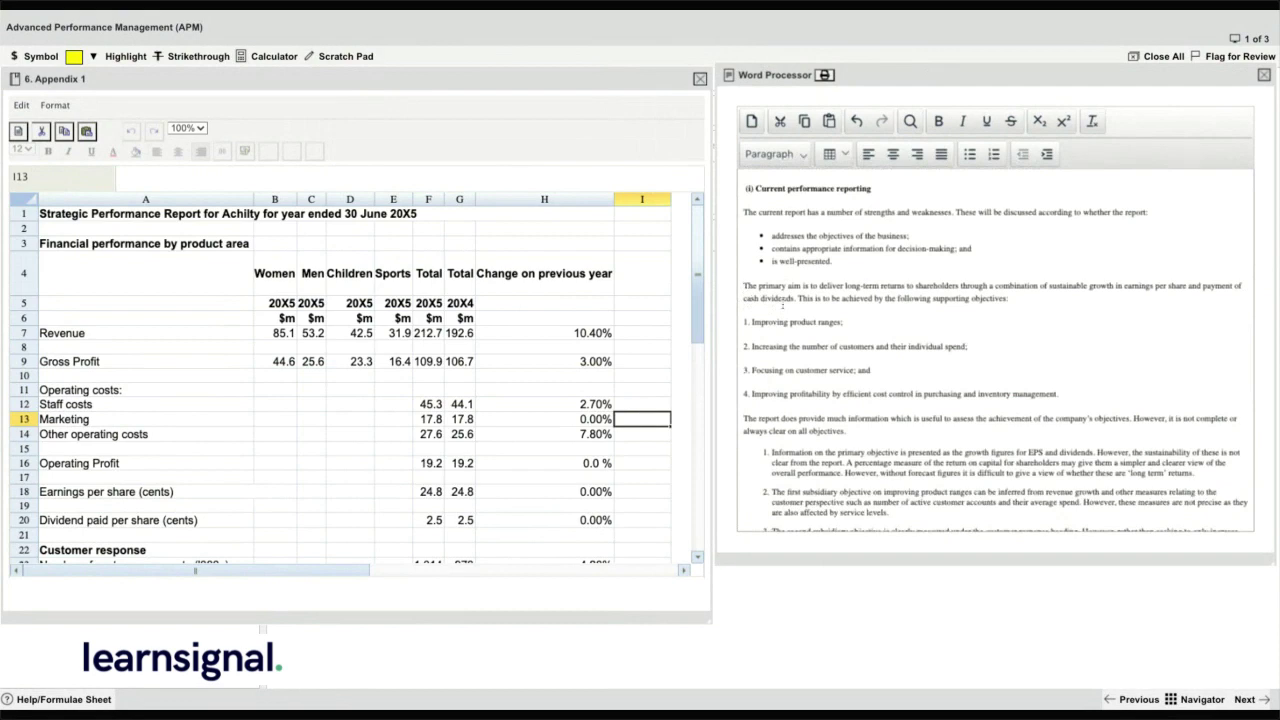
pyautogui.scroll(-20, 783, 305)
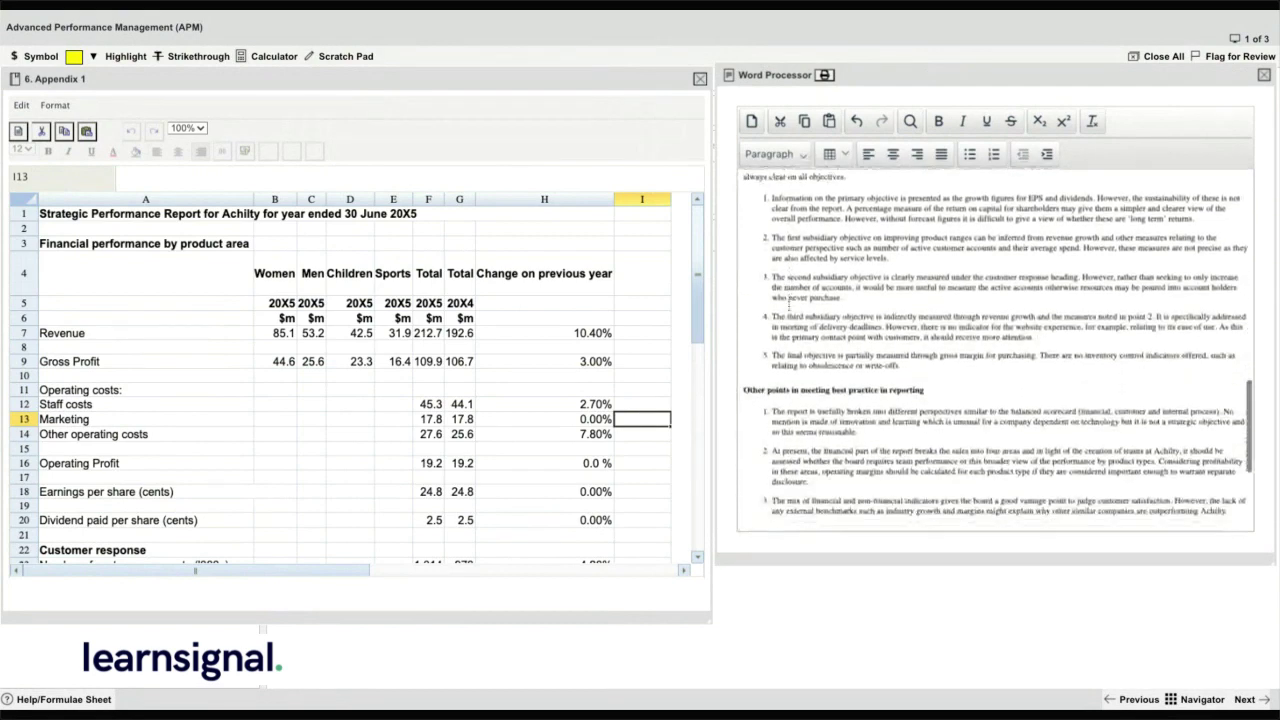
pyautogui.scroll(9, 790, 297)
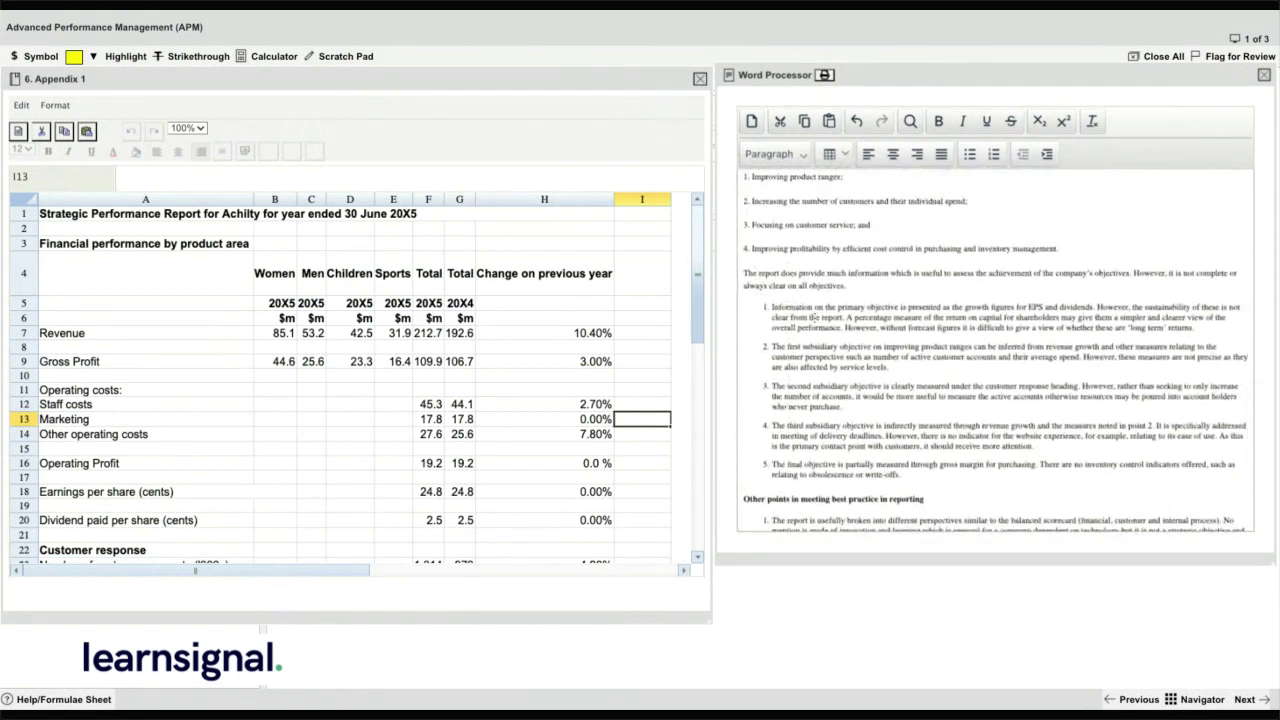
pyautogui.scroll(-10, 757, 387)
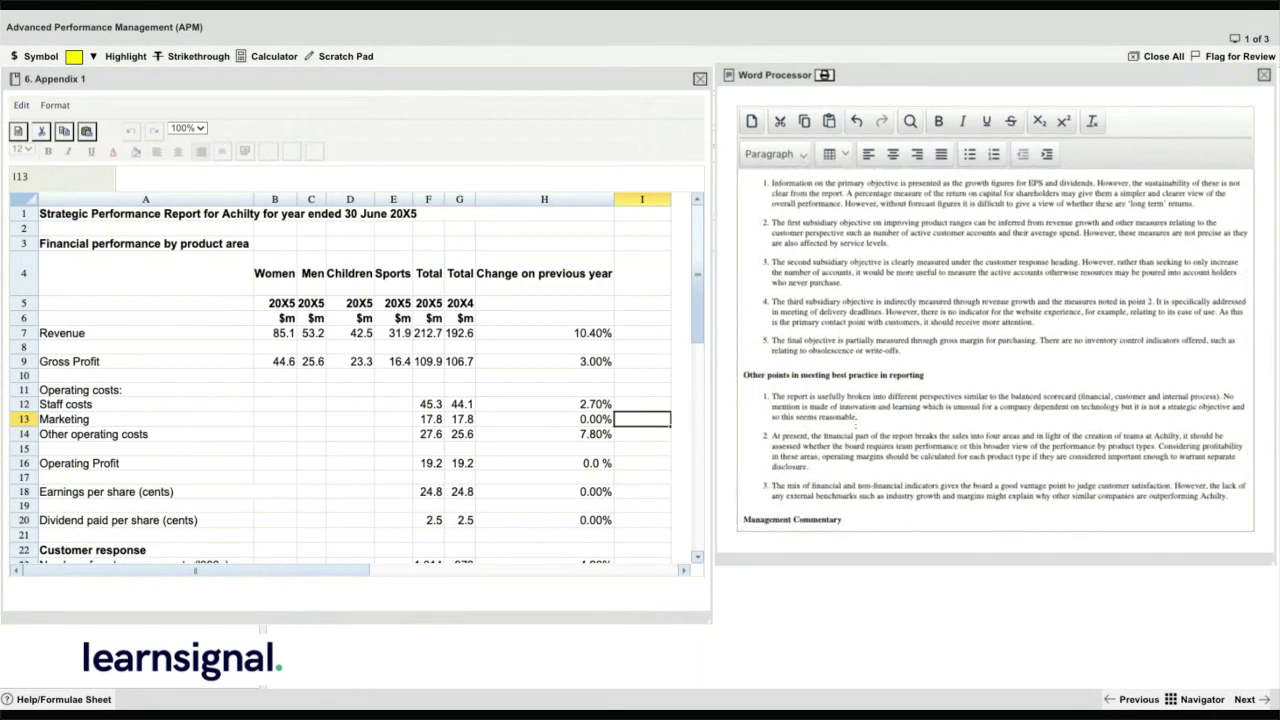
pyautogui.scroll(-16, 855, 418)
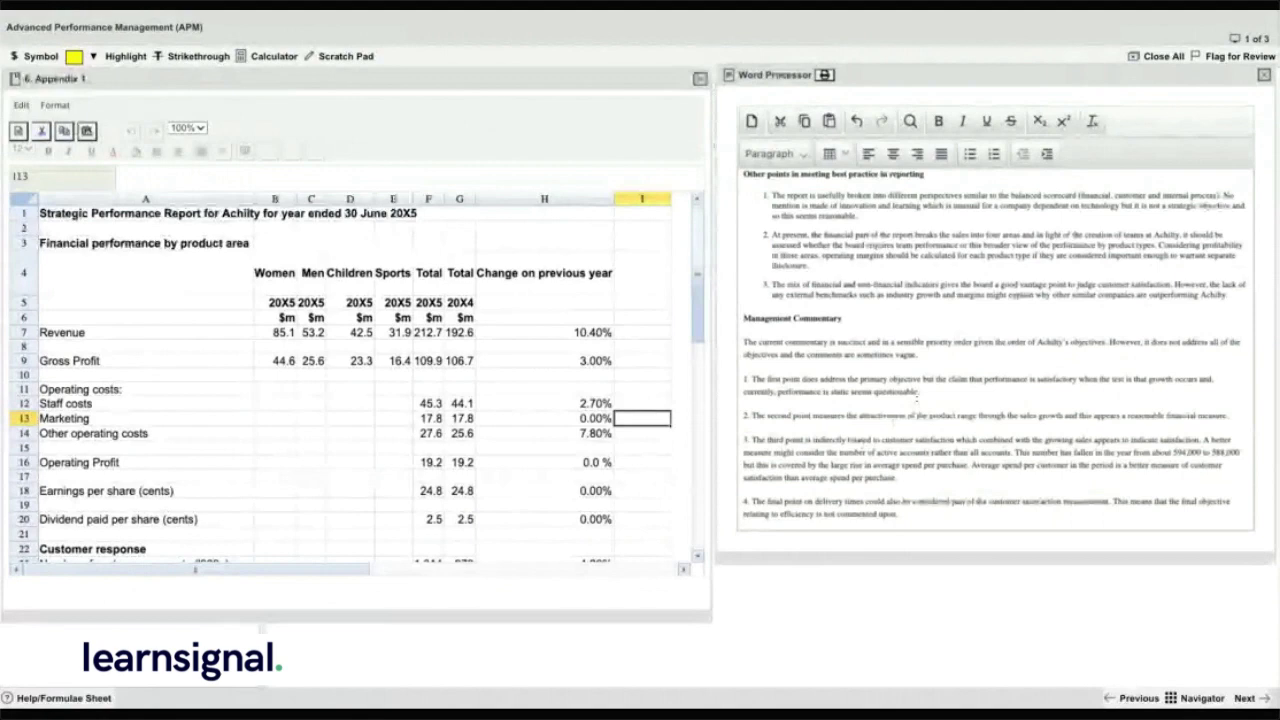
pyautogui.scroll(20, 997, 350)
pyautogui.scroll(3, 997, 350)
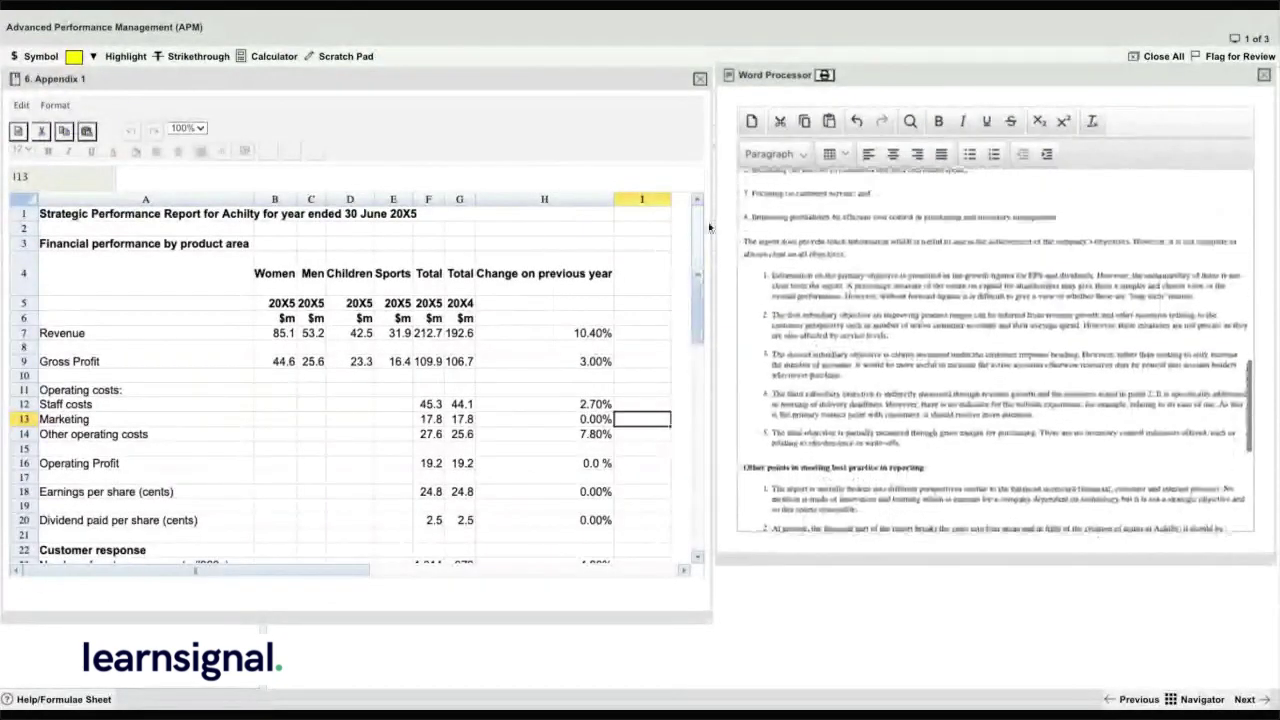
pyautogui.moveTo(644, 106); pyautogui.dragTo(644, 80)
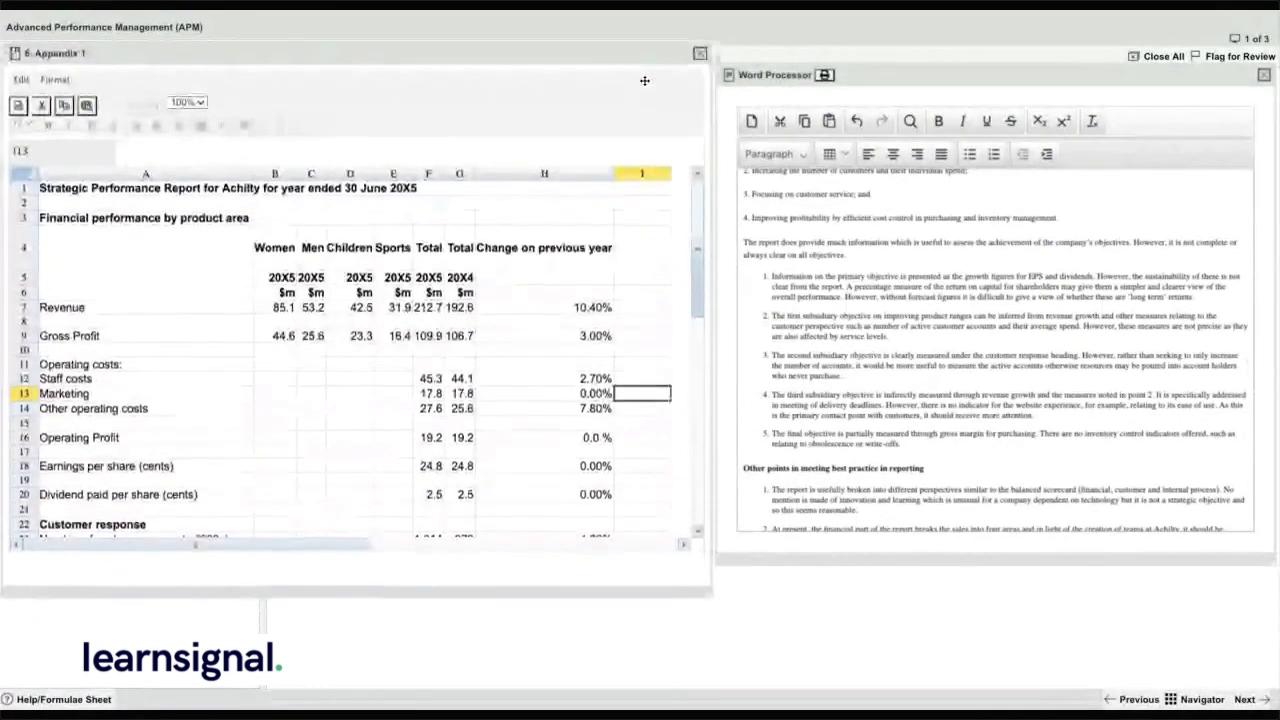
pyautogui.moveTo(710, 597); pyautogui.dragTo(636, 575)
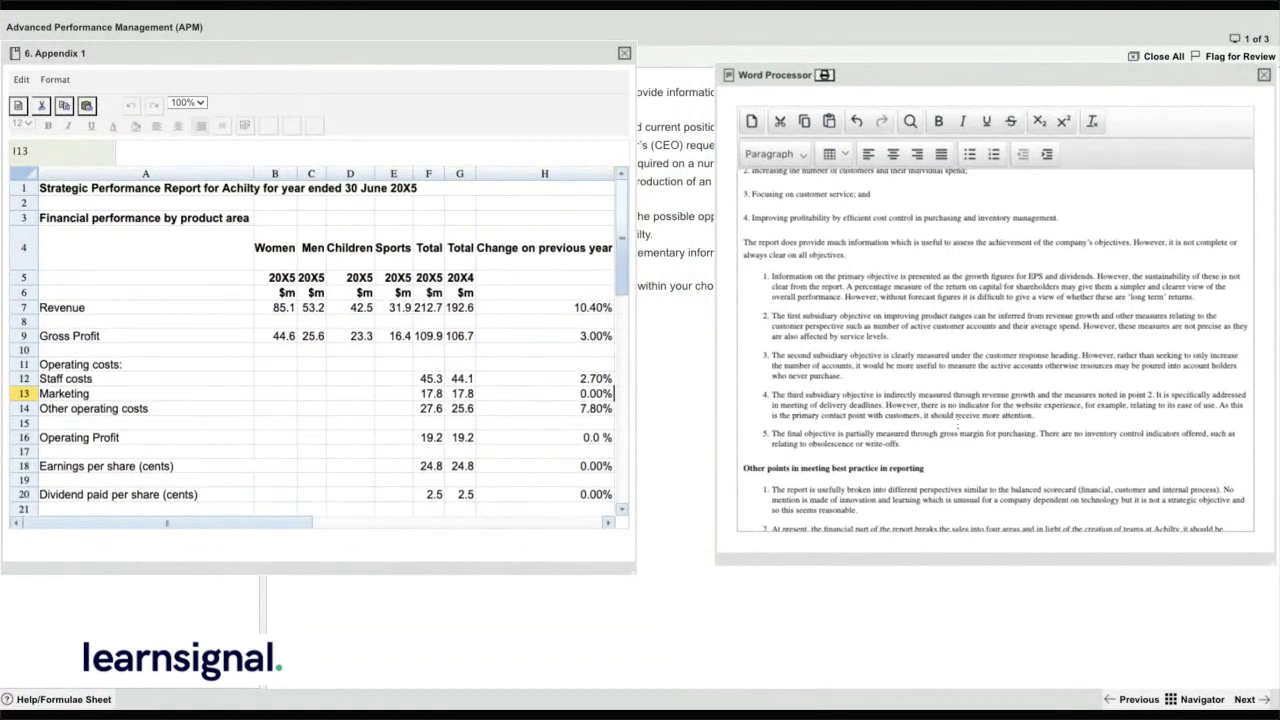
# Widen the Word Processor to the right screen edge and scroll through the reflowed report
pyautogui.moveTo(912, 77)
pyautogui.mouseDown()
pyautogui.moveTo(817, 42)
pyautogui.moveTo(912, 77)
pyautogui.mouseUp()
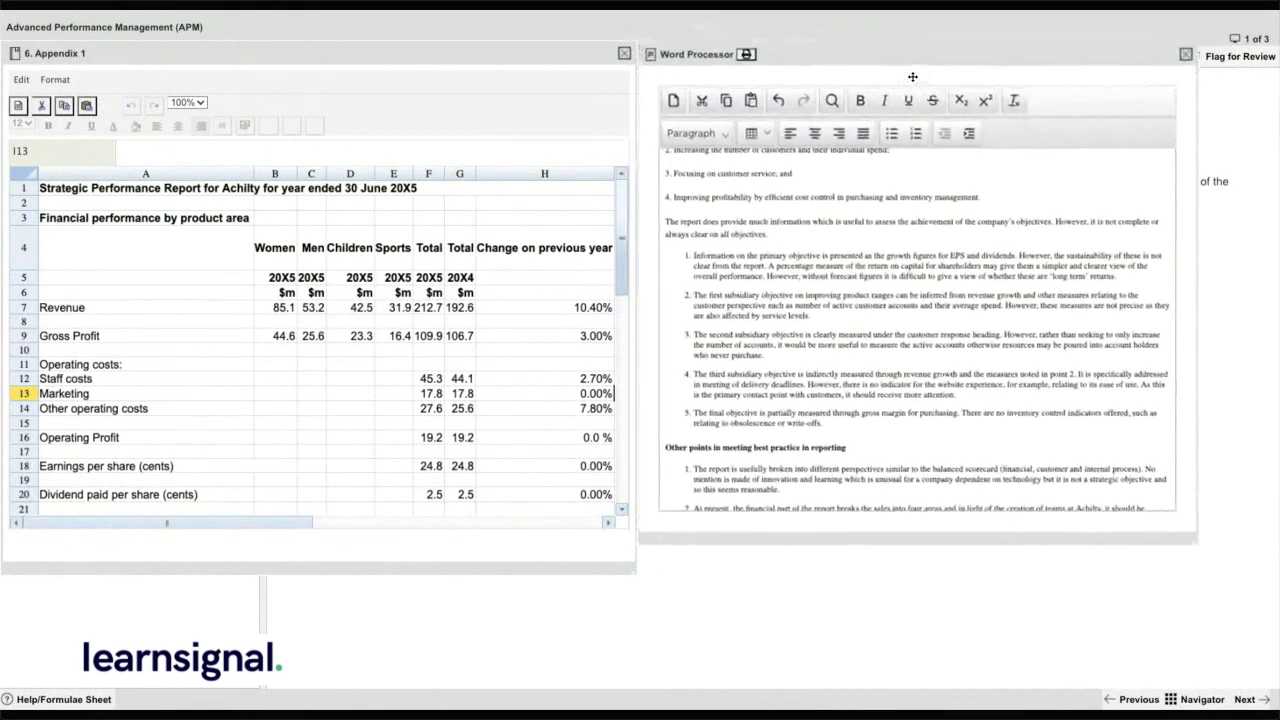
pyautogui.moveTo(1194, 546); pyautogui.dragTo(1278, 597)
pyautogui.scroll(3, 877, 256)
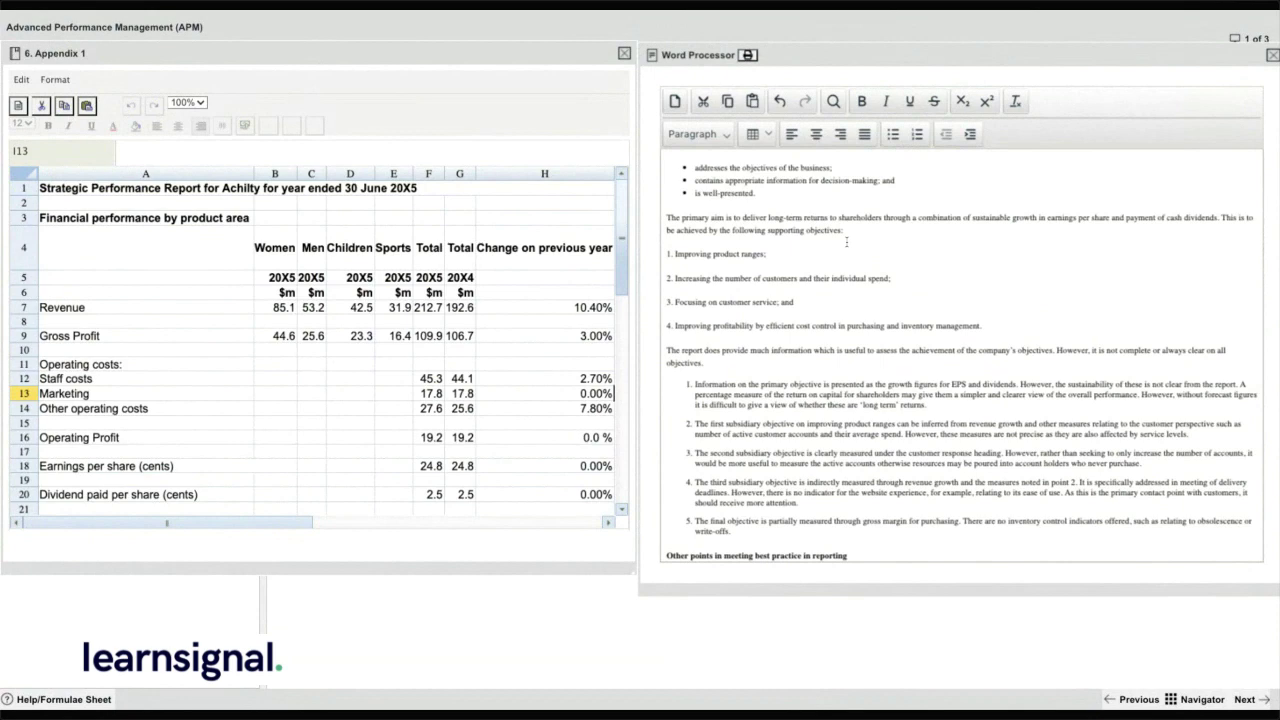
pyautogui.scroll(1, 847, 241)
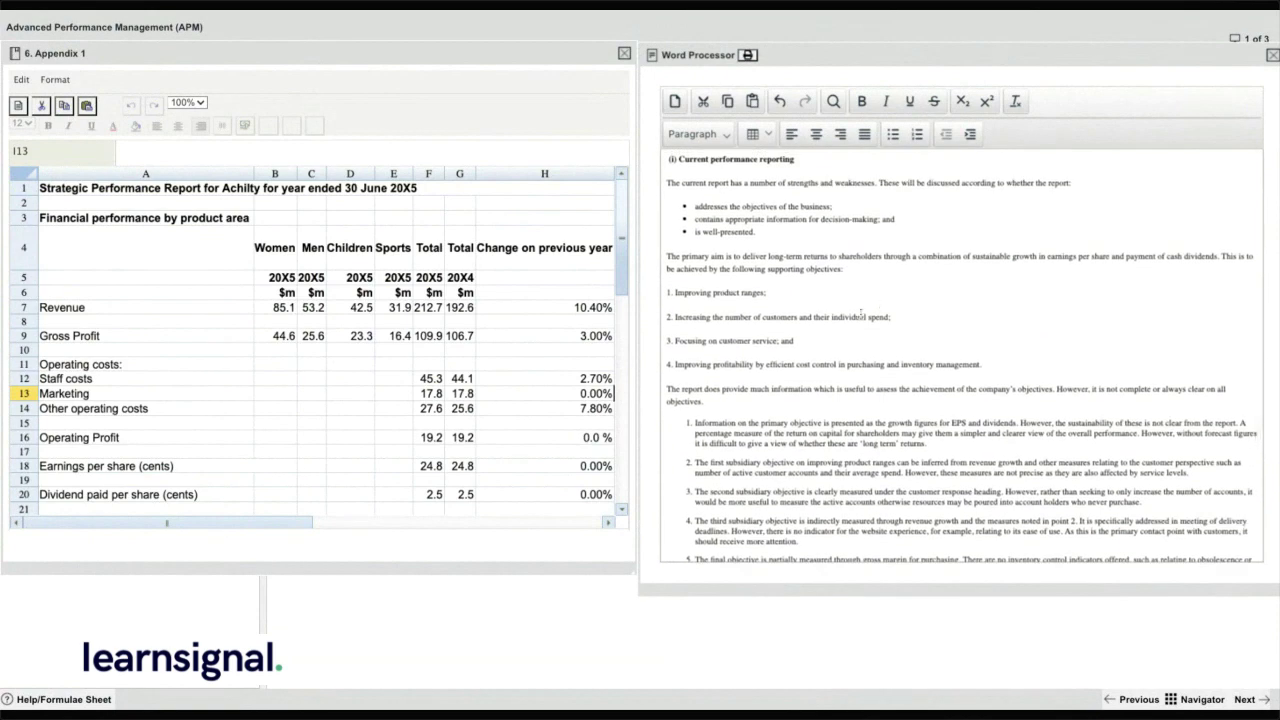
pyautogui.scroll(-1, 755, 331)
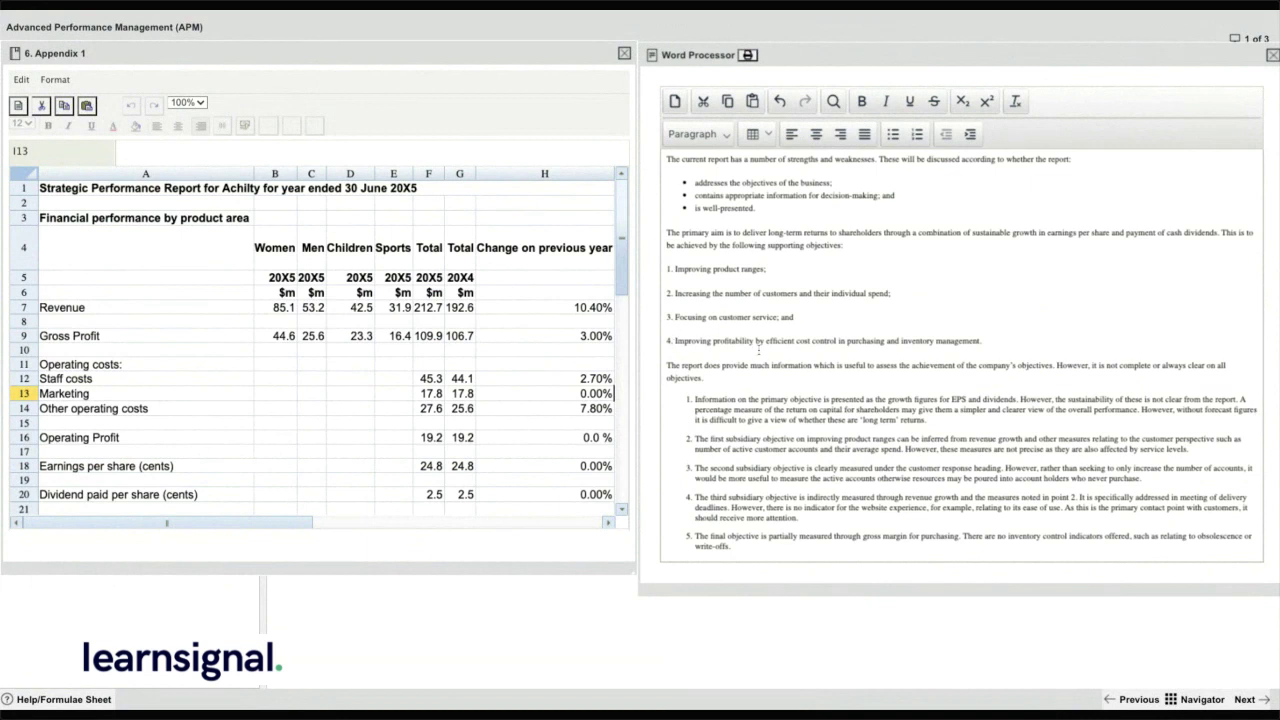
pyautogui.scroll(-1, 1000, 343)
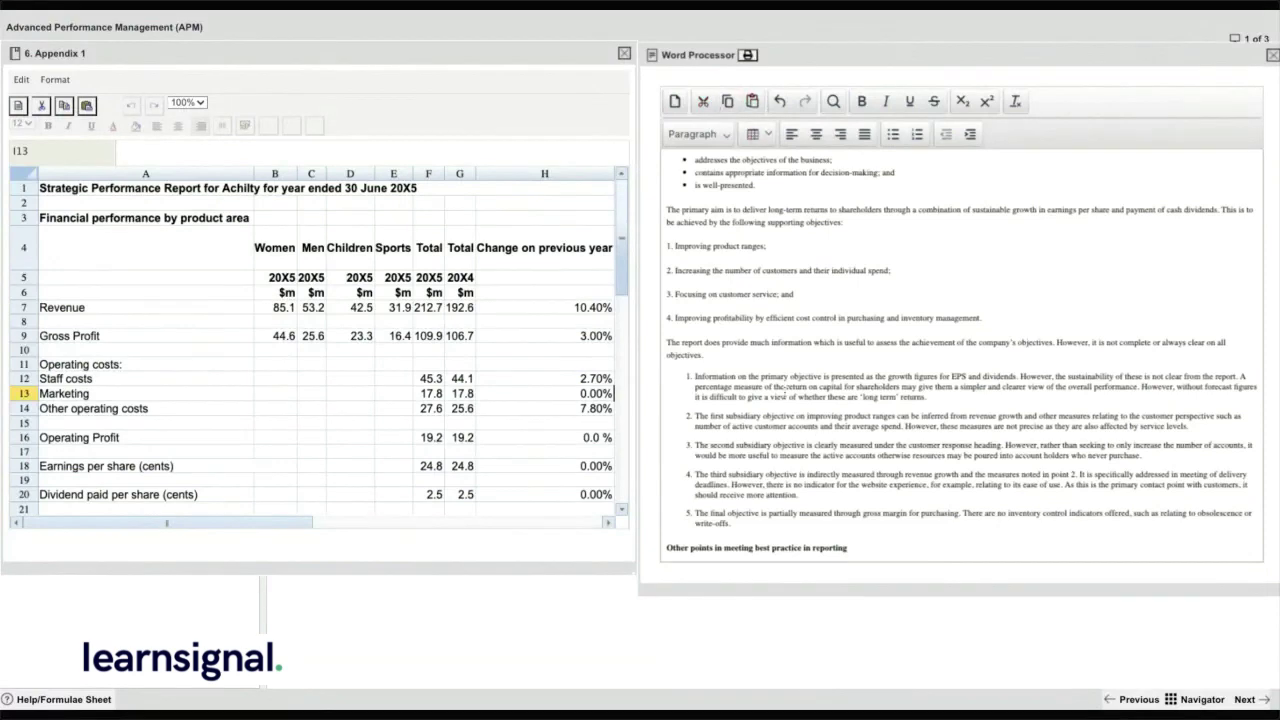
pyautogui.scroll(-3, 785, 387)
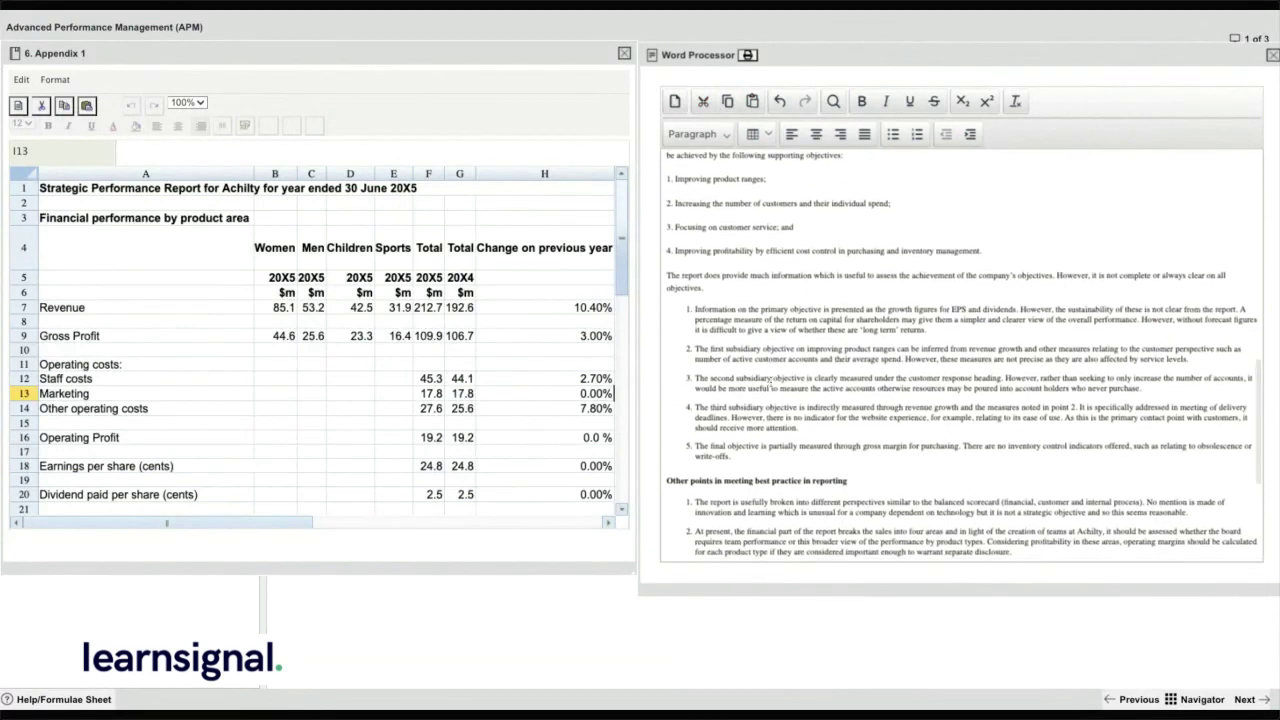
pyautogui.scroll(-2, 771, 381)
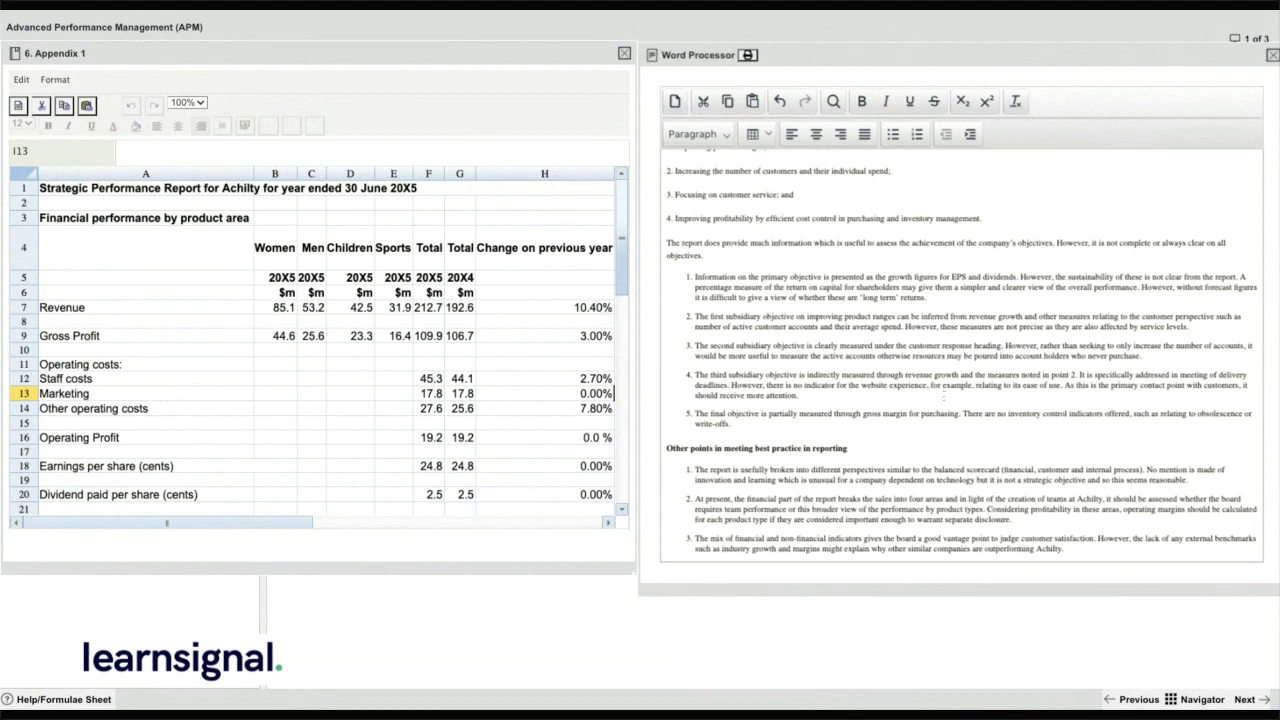
pyautogui.scroll(-1, 944, 396)
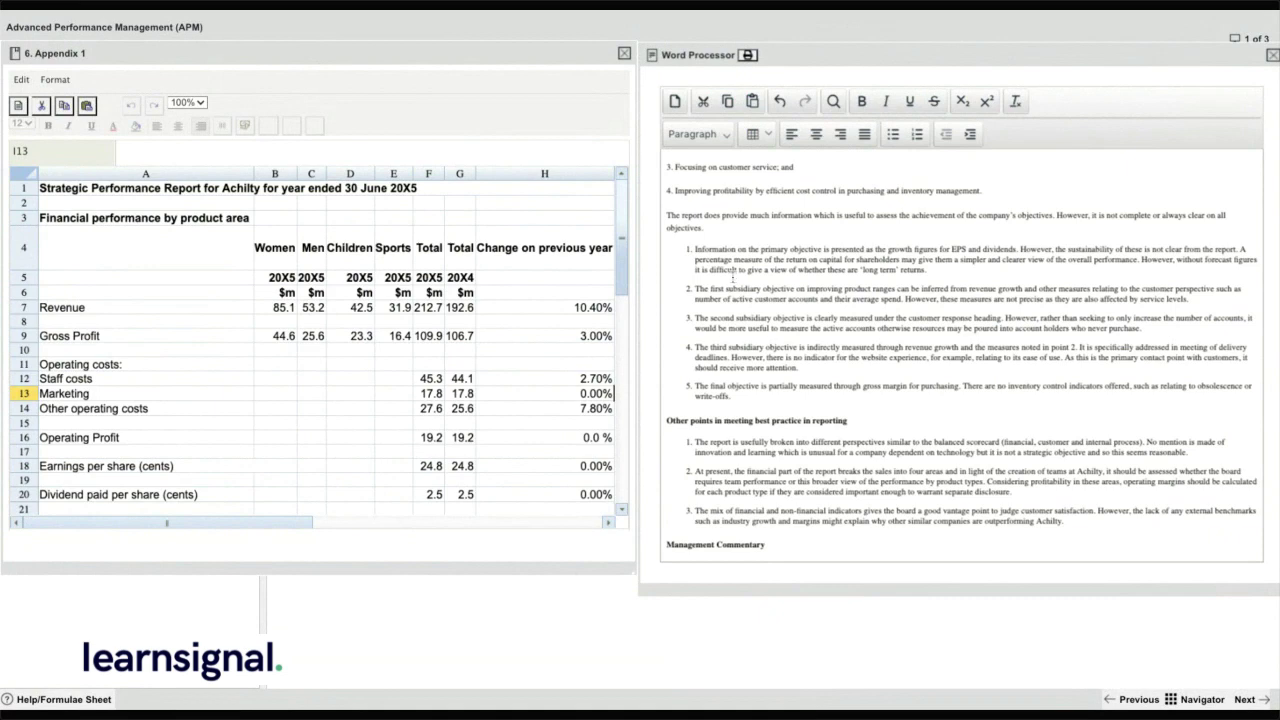
# Scroll around Appendix 1 and make its window slightly taller to show row 25
pyautogui.scroll(-1, 452, 318)
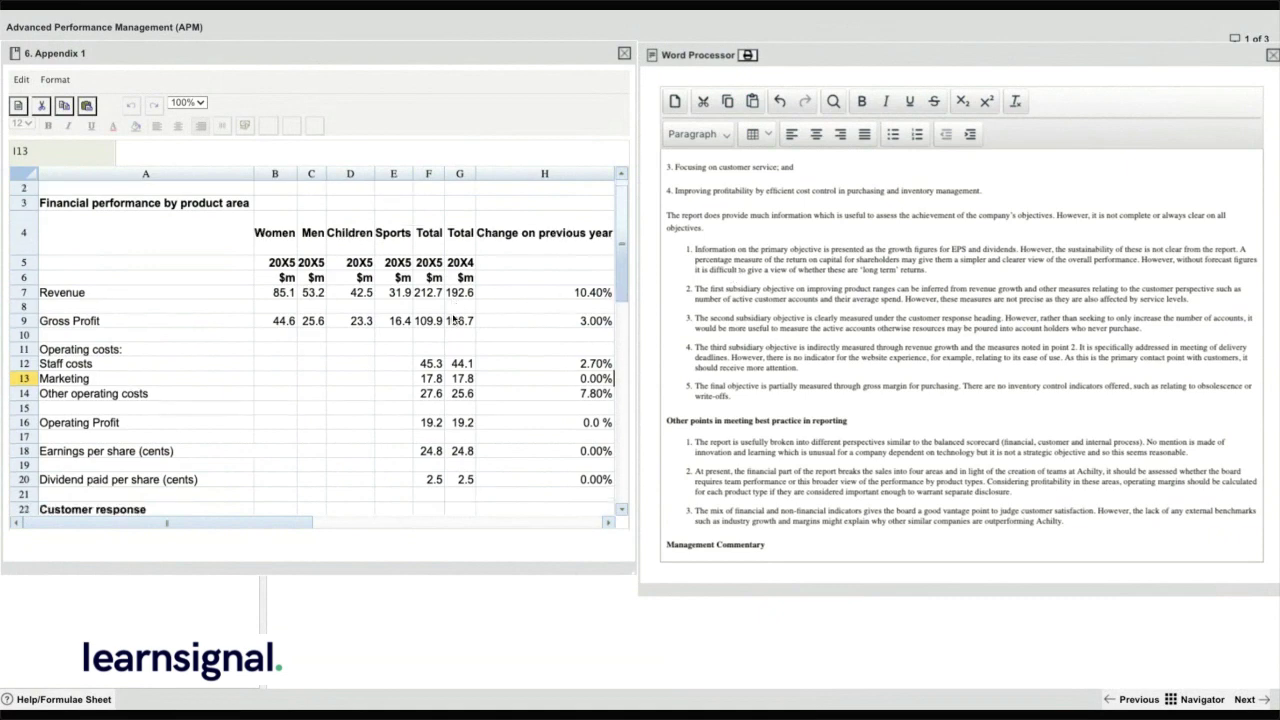
pyautogui.hscroll(2, 452, 318)
pyautogui.hscroll(-2, 452, 318)
pyautogui.scroll(-1, 455, 318)
pyautogui.scroll(1, 457, 318)
pyautogui.hscroll(2, 456, 313)
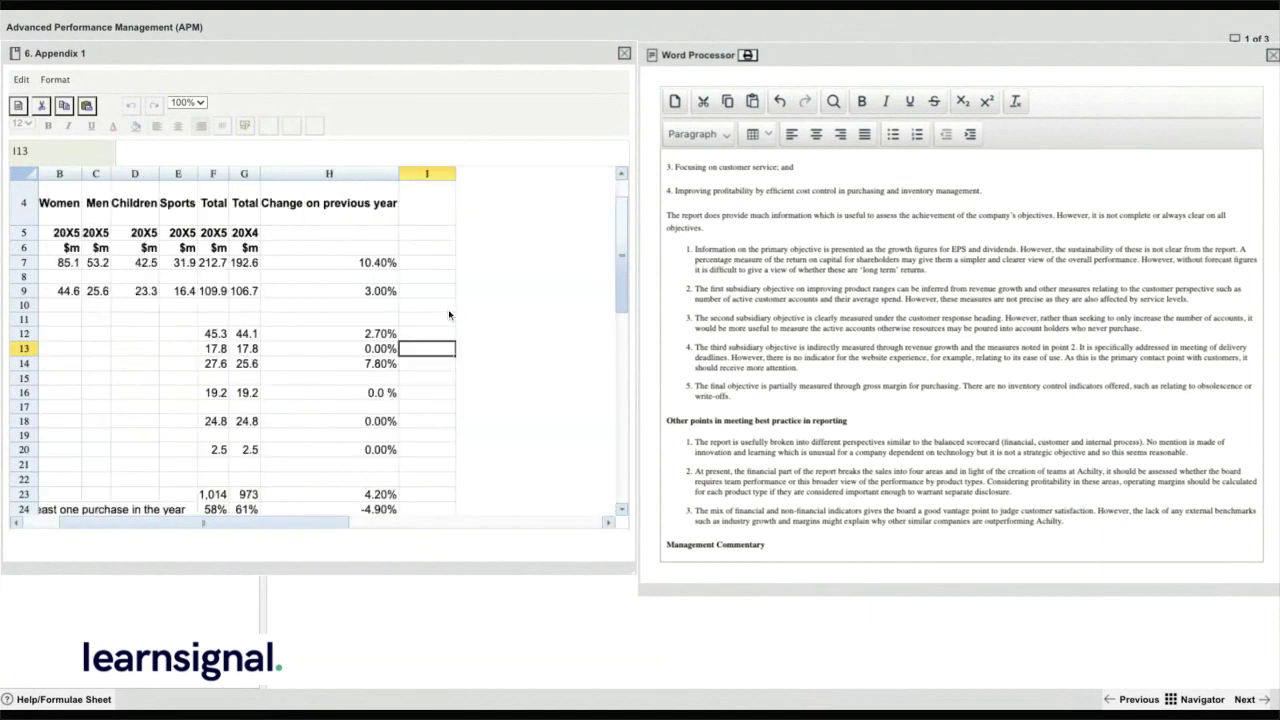
pyautogui.hscroll(-2, 448, 309)
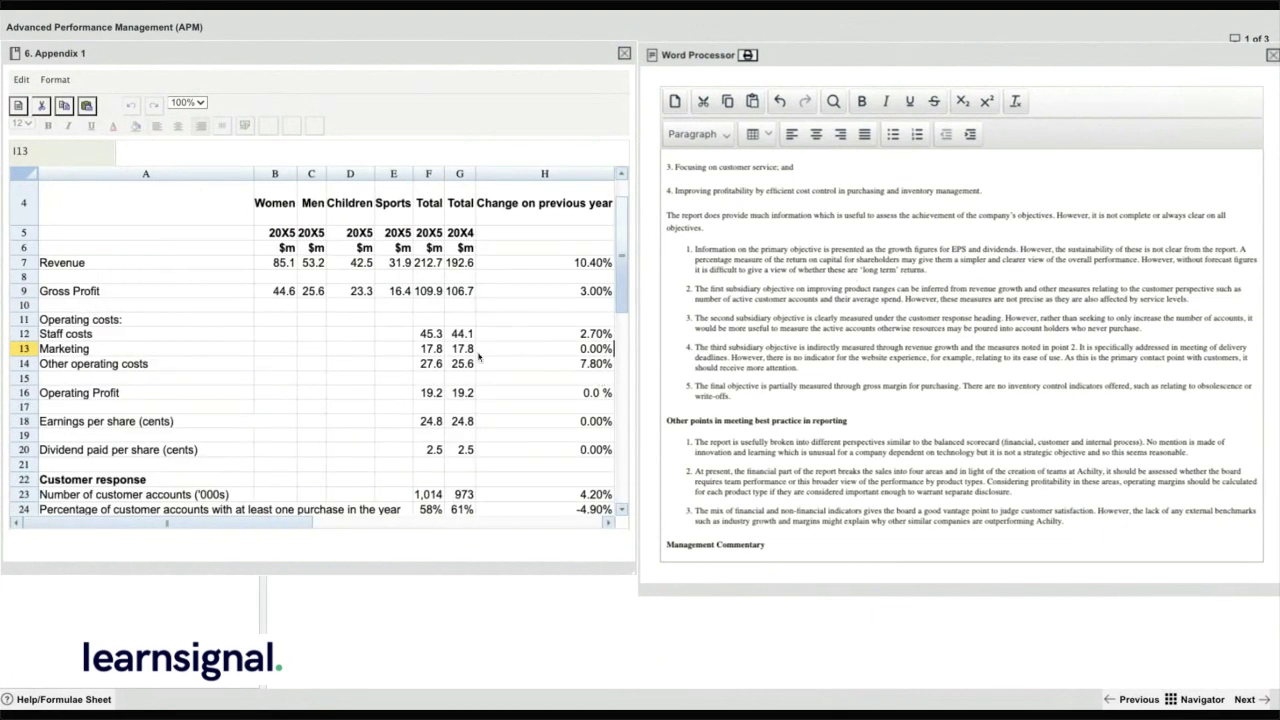
pyautogui.moveTo(636, 577)
pyautogui.mouseDown()
pyautogui.moveTo(635, 590)
pyautogui.moveTo(634, 574)
pyautogui.mouseUp()
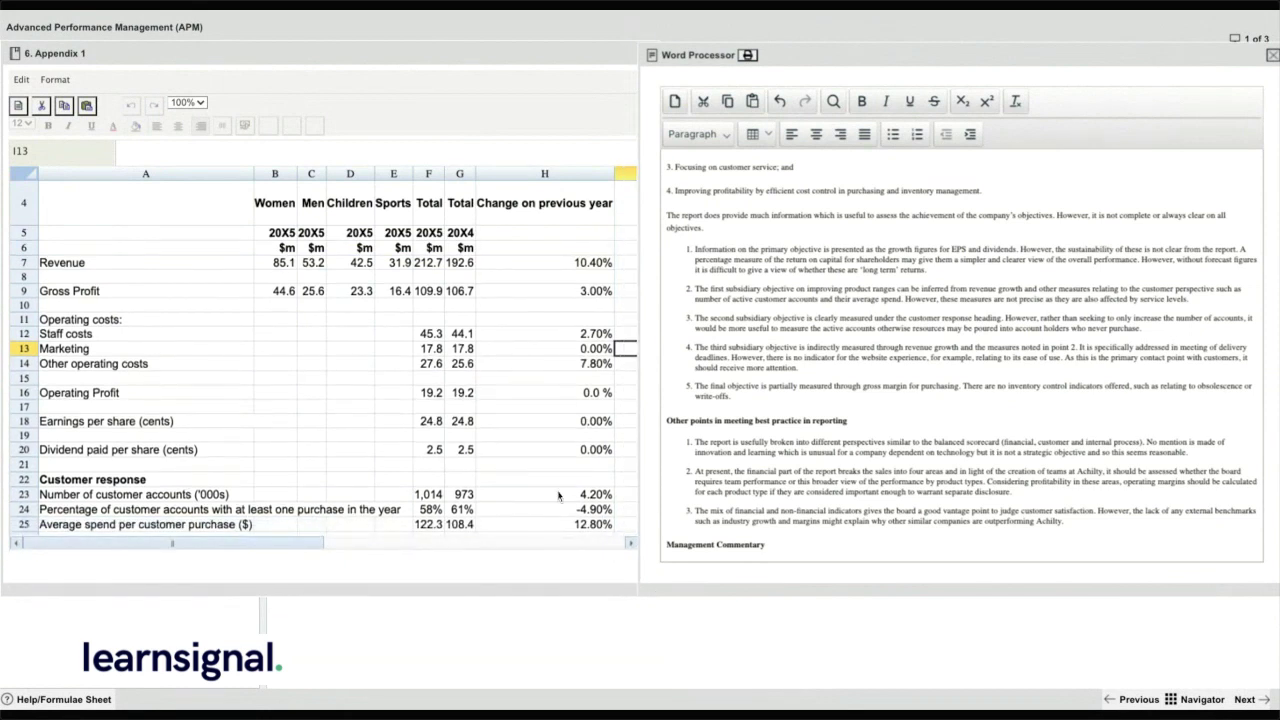
# Scroll to the Commentary rows 31–35, placing the cursor after the fifth objective point
pyautogui.scroll(-2, 561, 494)
pyautogui.scroll(3, 560, 489)
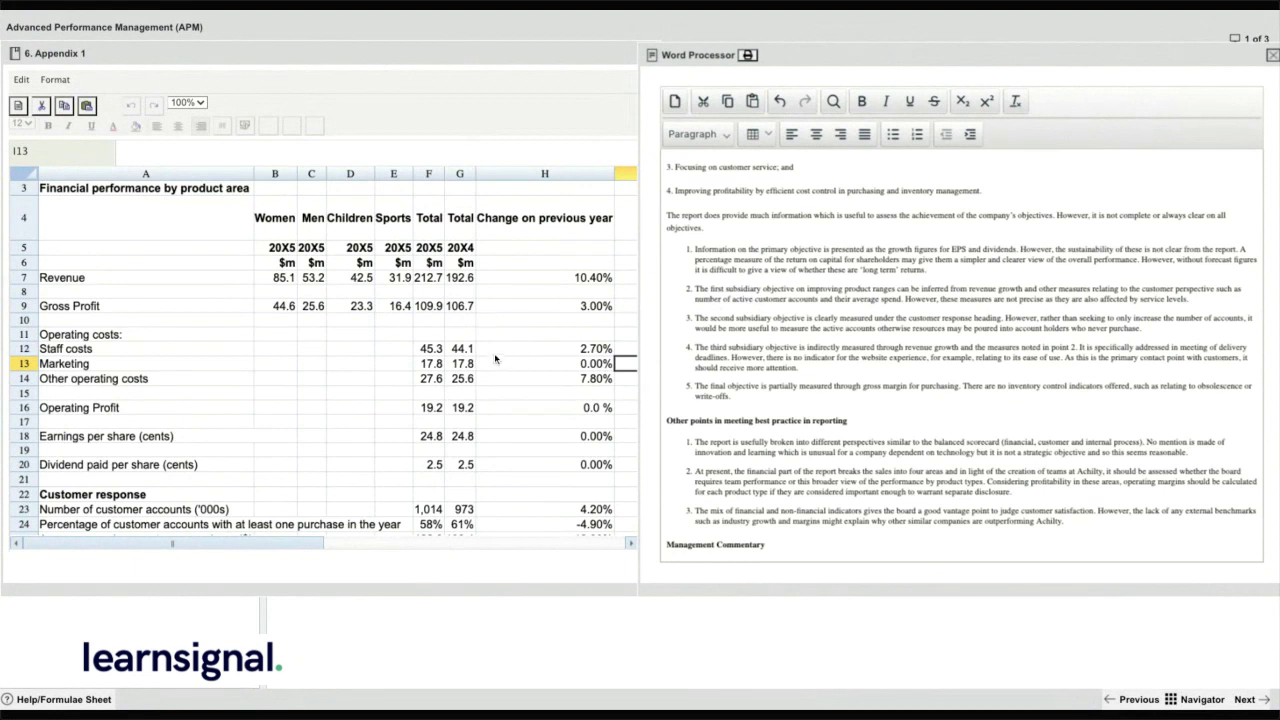
pyautogui.scroll(-2, 490, 359)
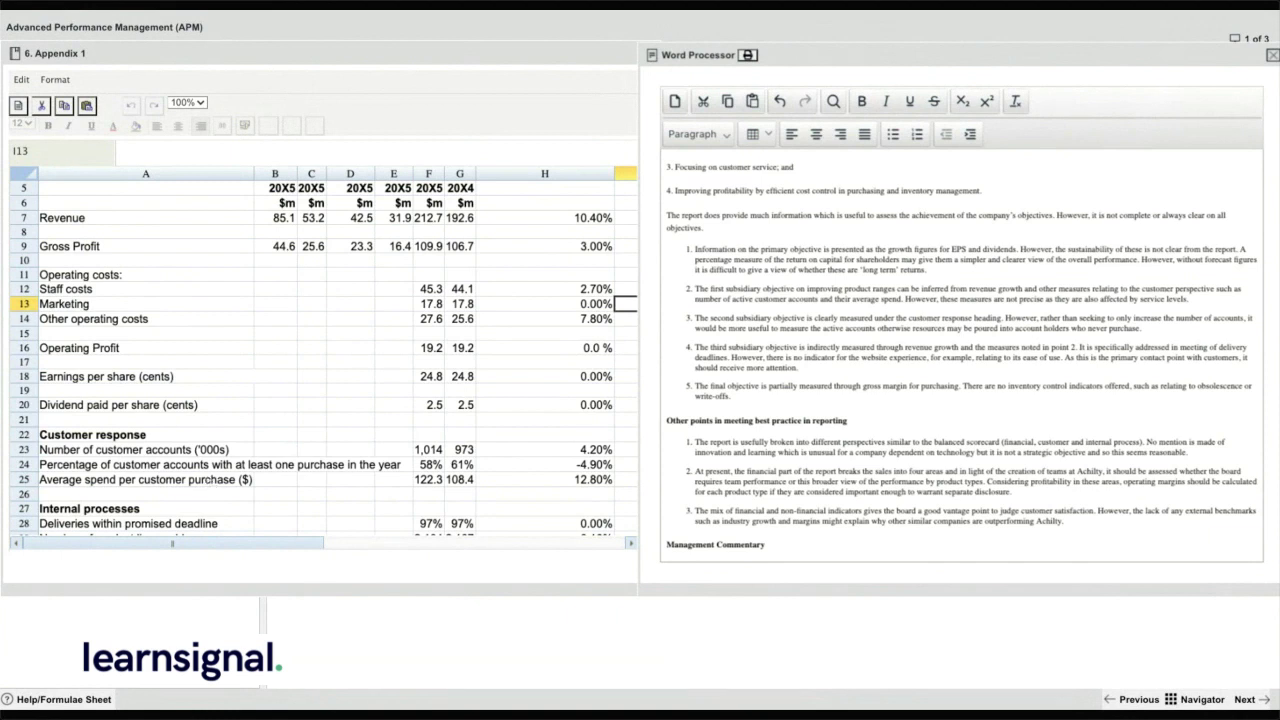
pyautogui.scroll(-1, 324, 360)
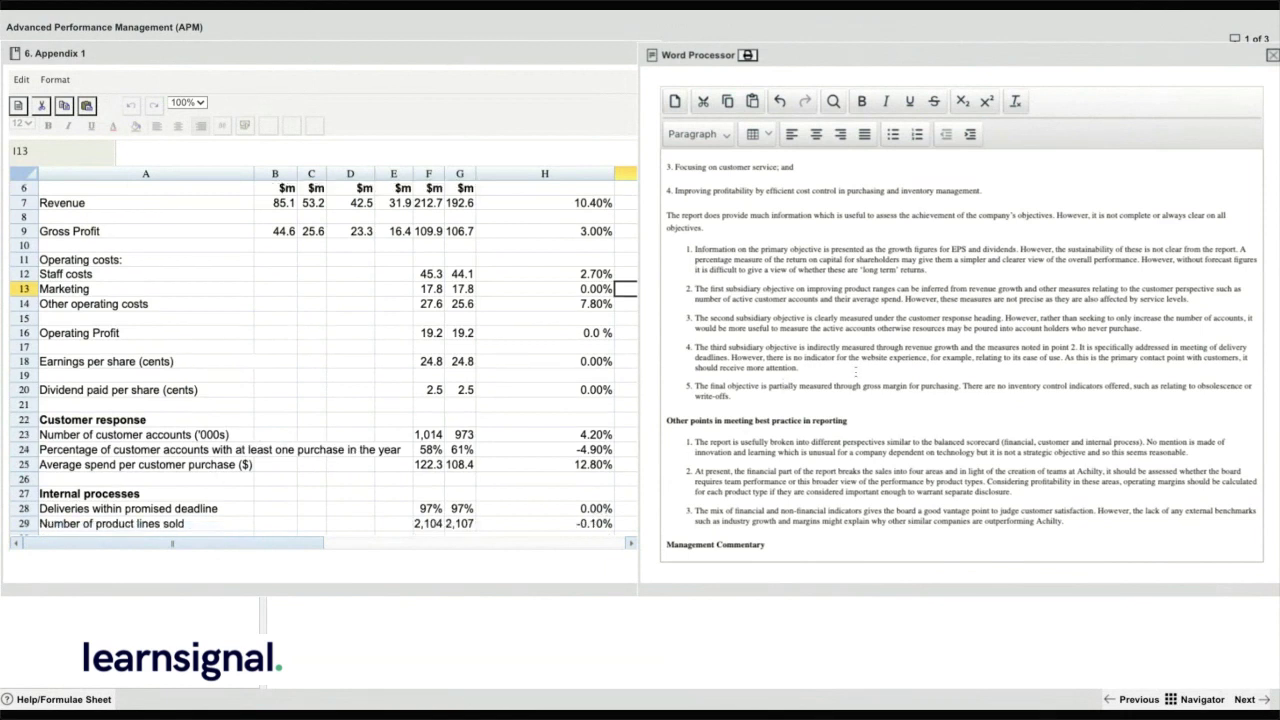
pyautogui.scroll(-1, 803, 373)
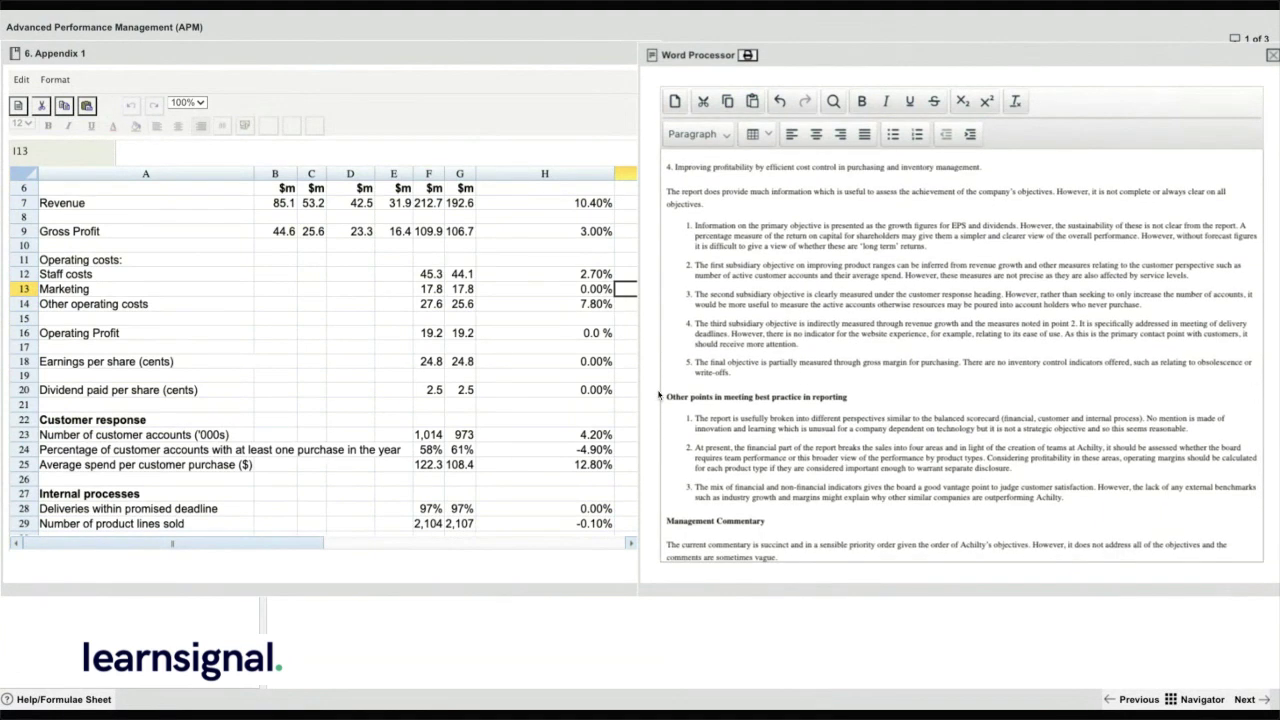
pyautogui.scroll(-1, 188, 455)
pyautogui.scroll(-1, 188, 449)
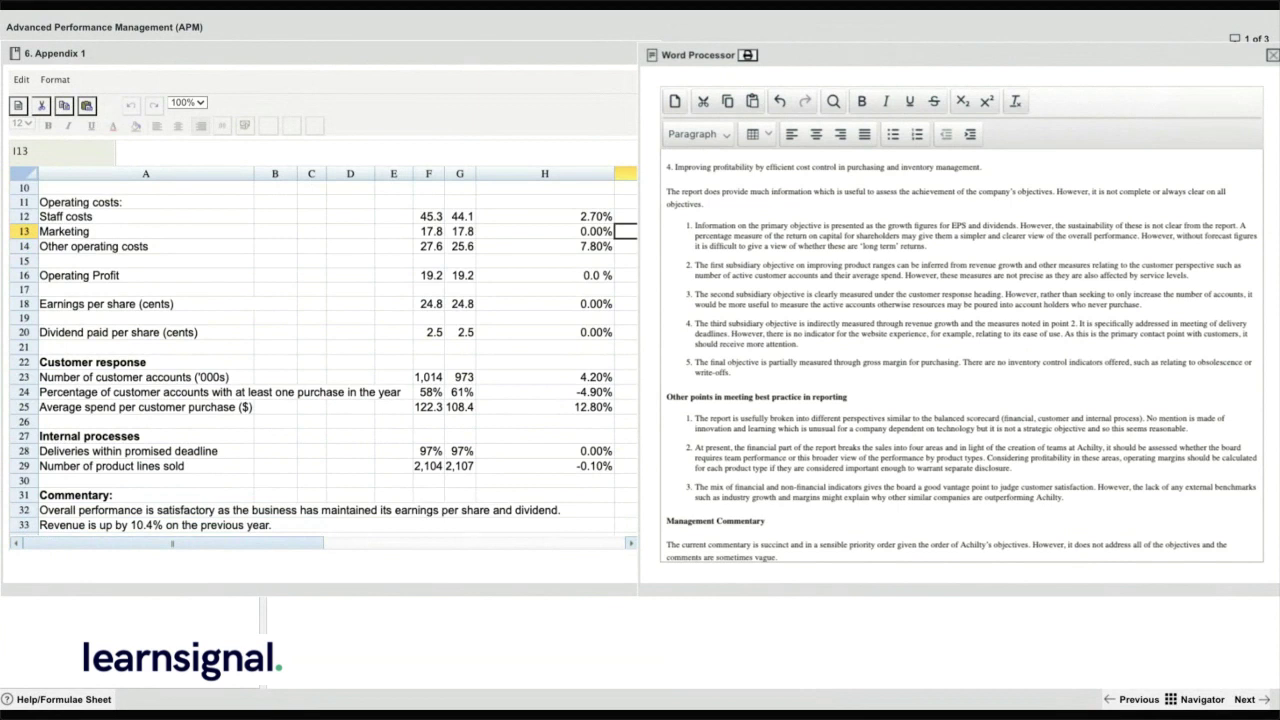
pyautogui.scroll(-1, 324, 358)
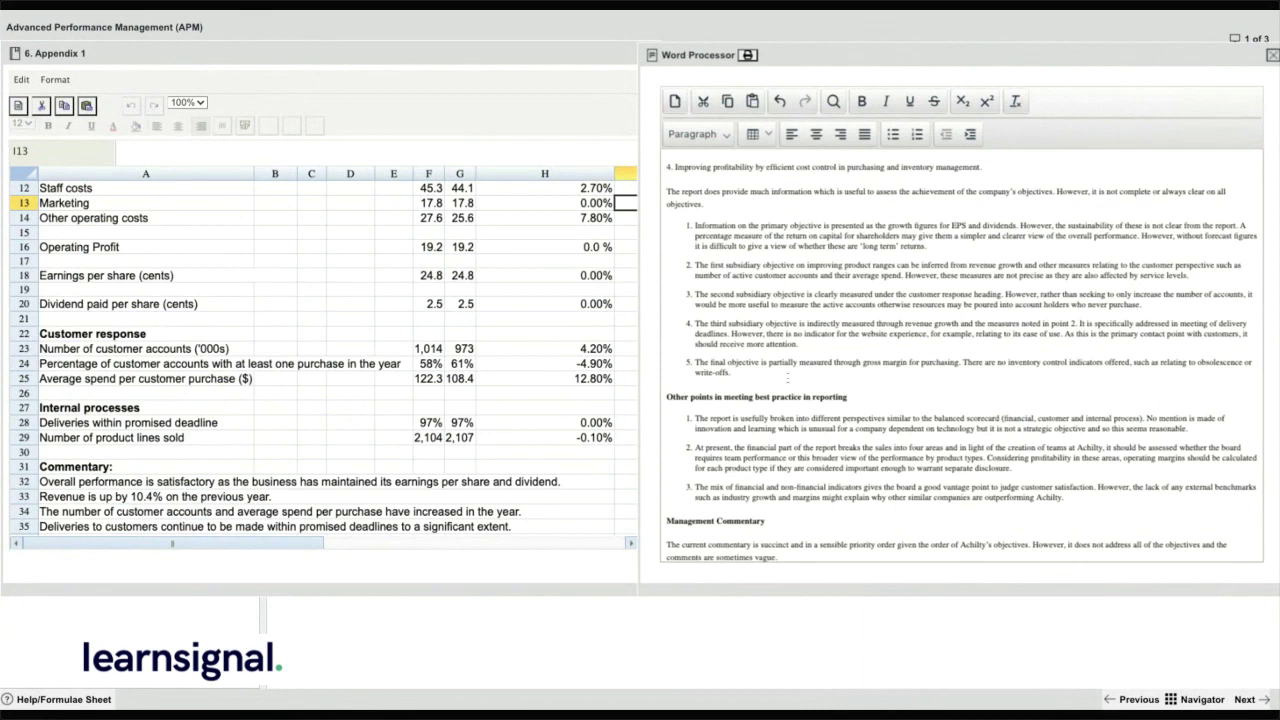
pyautogui.click(954, 372)
# Highlight the five numbered objective points, then scroll to the first three Management Commentary points
pyautogui.scroll(-1, 680, 390)
pyautogui.scroll(2, 727, 370)
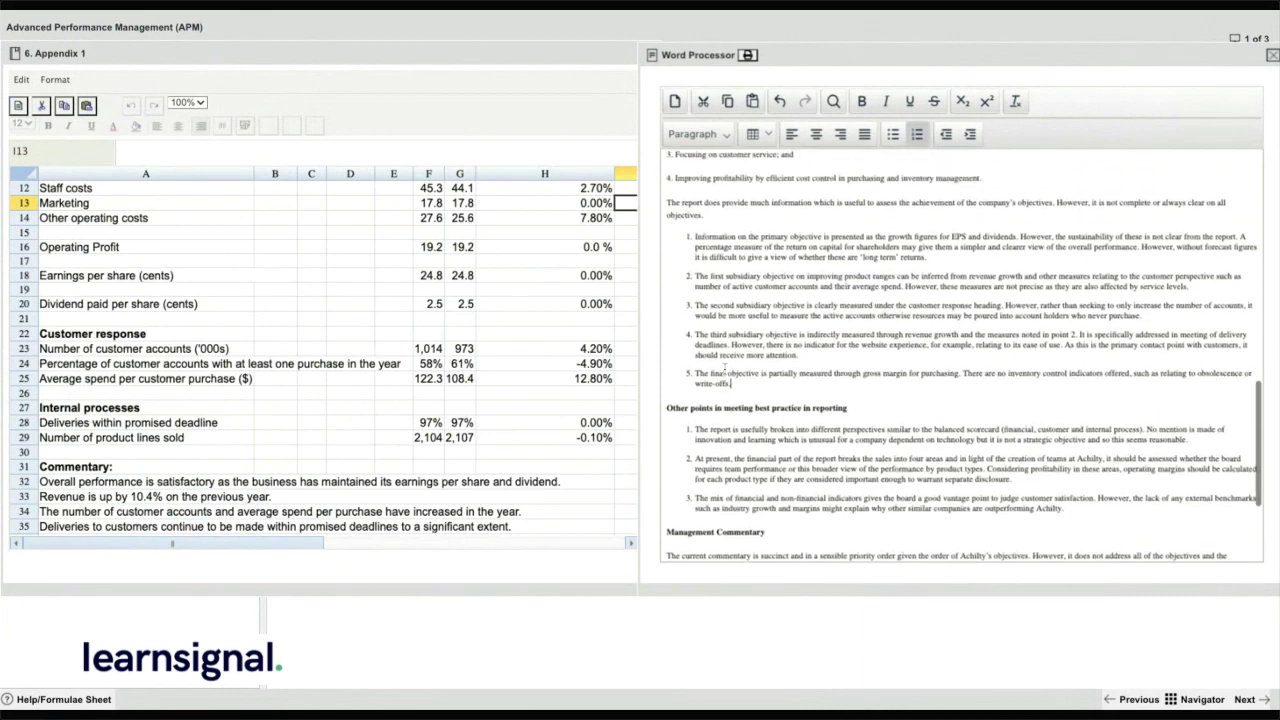
pyautogui.moveTo(740, 385); pyautogui.dragTo(695, 237)
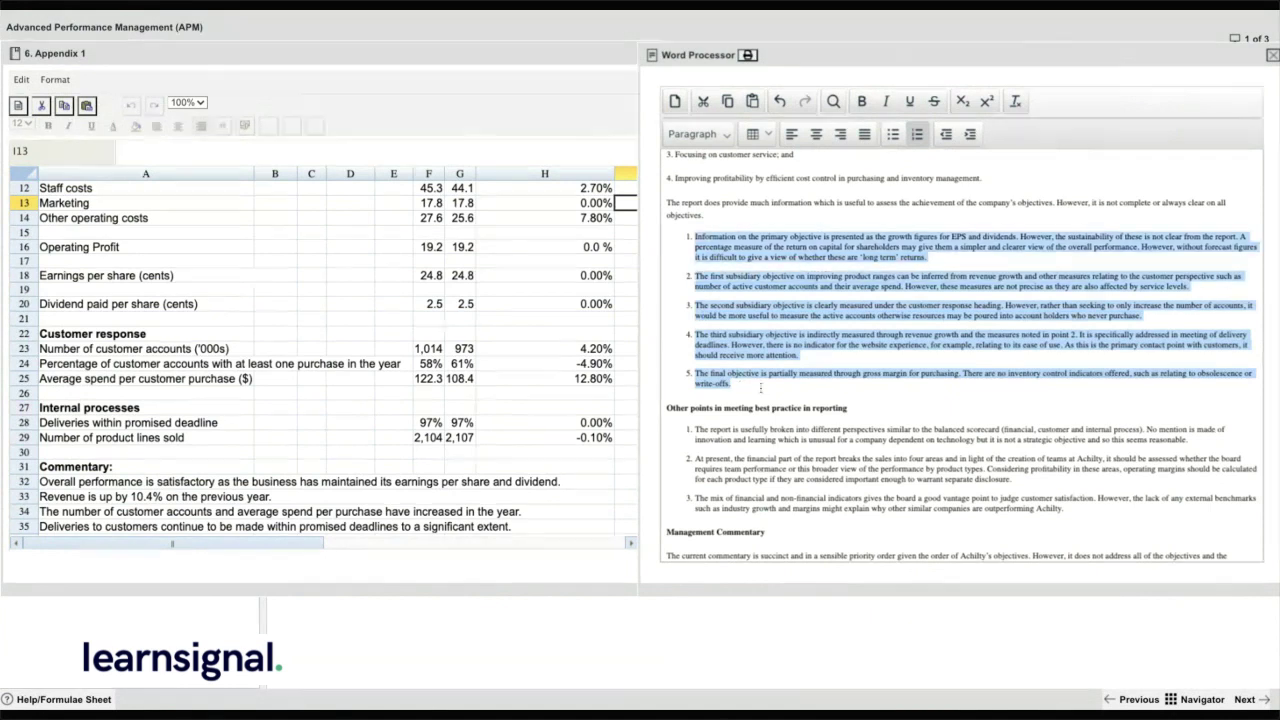
pyautogui.click(761, 387)
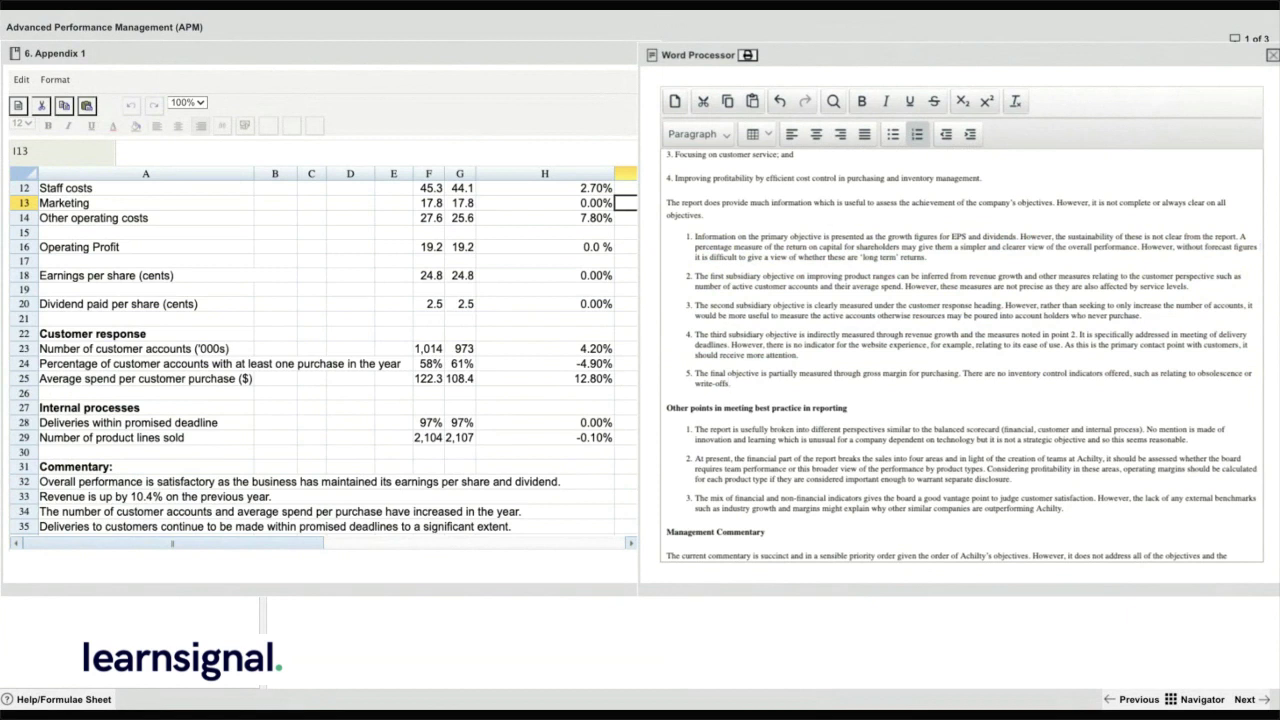
pyautogui.scroll(-1, 903, 468)
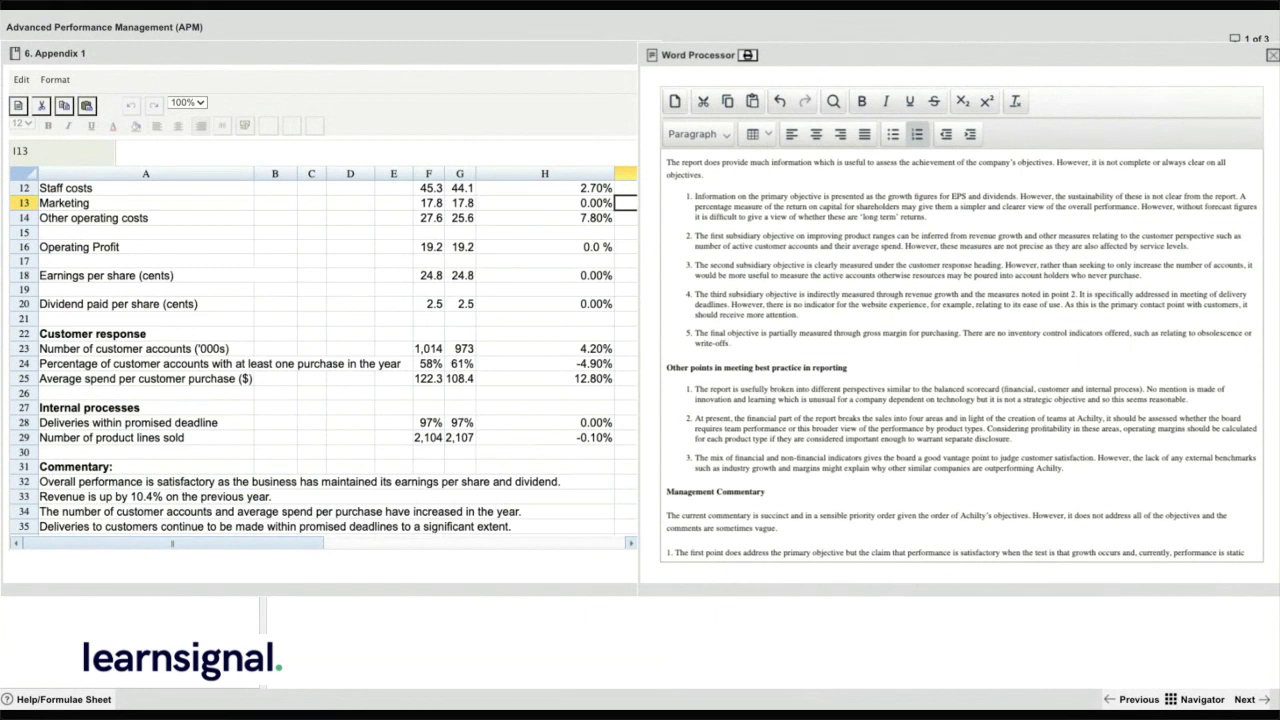
pyautogui.scroll(3, 219, 317)
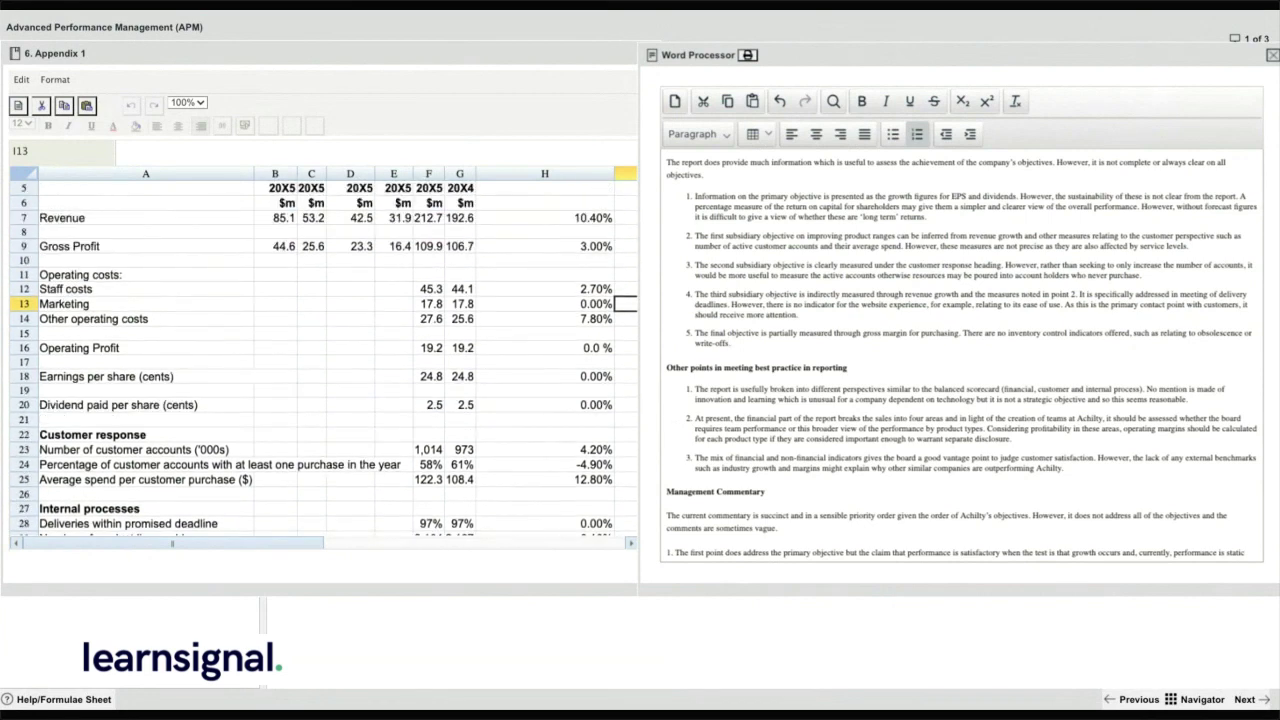
pyautogui.scroll(-2, 110, 408)
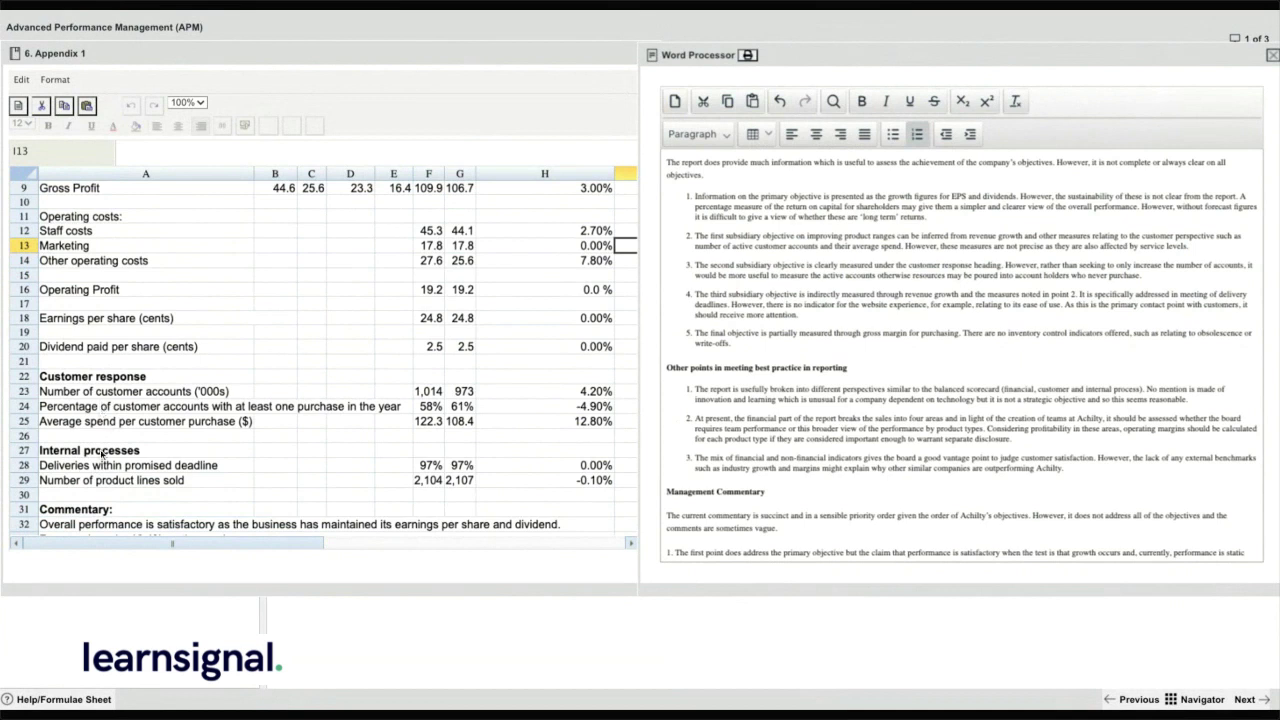
pyautogui.scroll(-1, 100, 470)
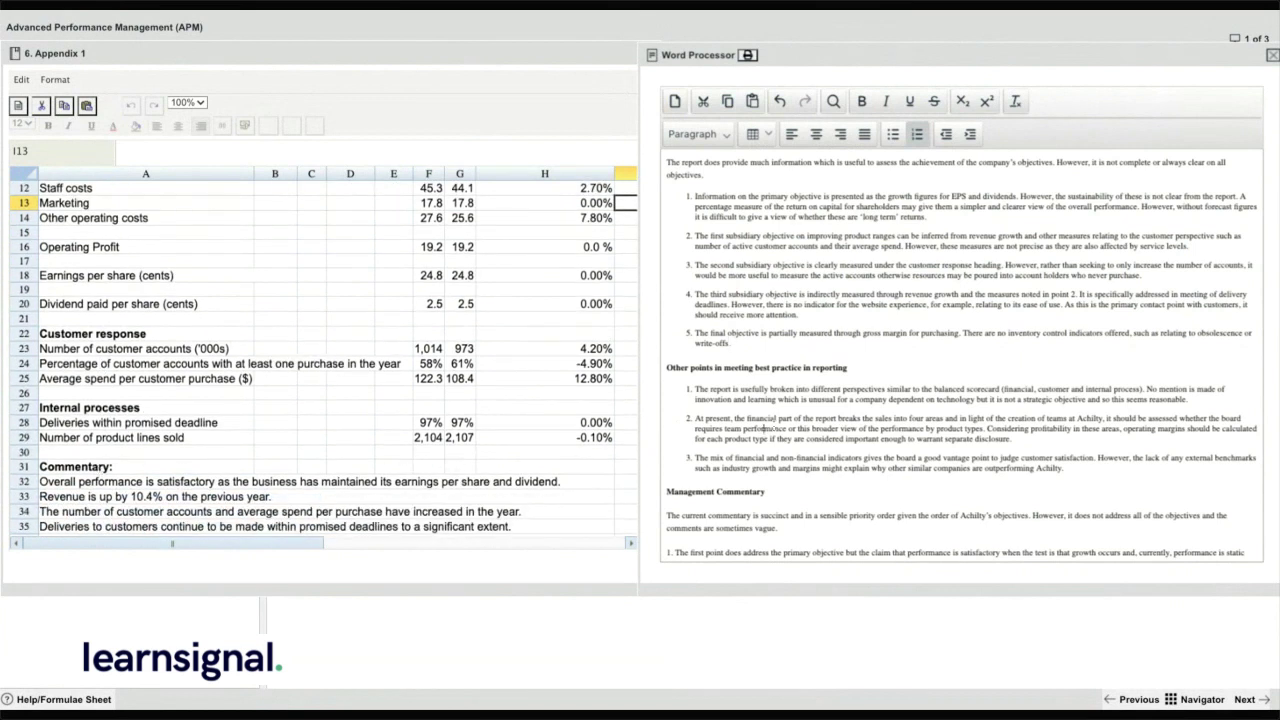
pyautogui.scroll(-3, 787, 420)
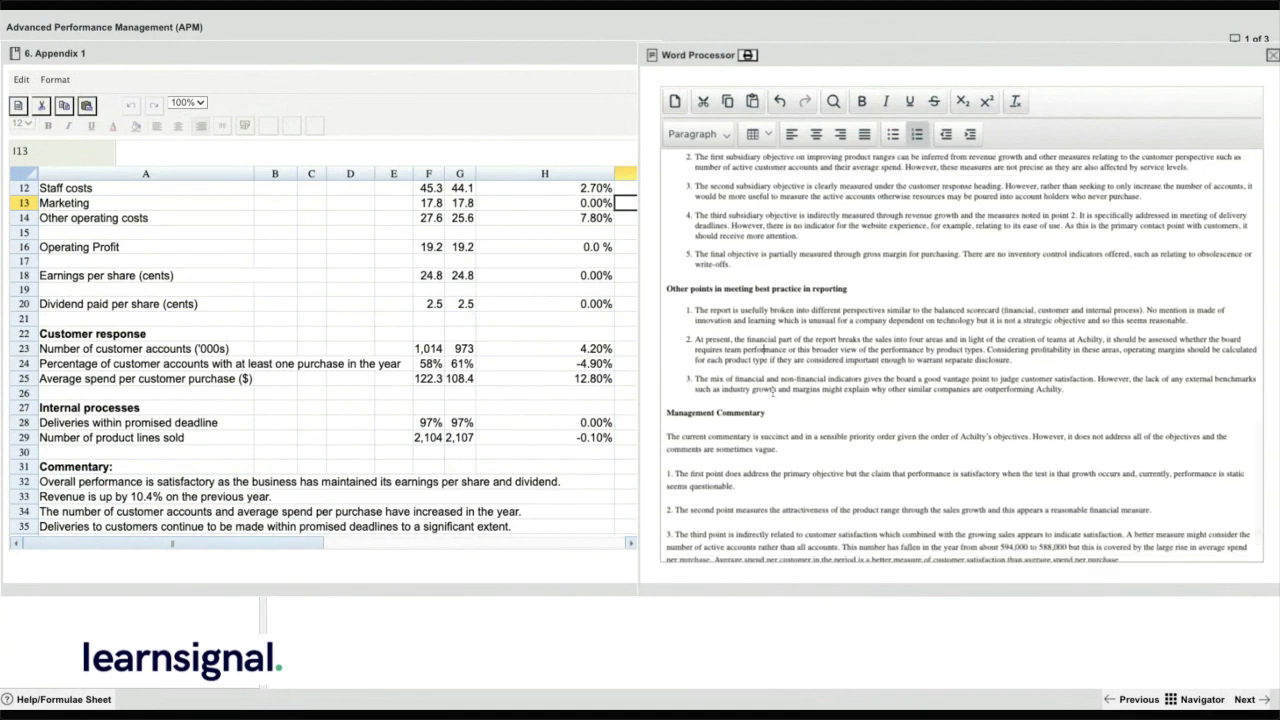
pyautogui.scroll(5, 248, 374)
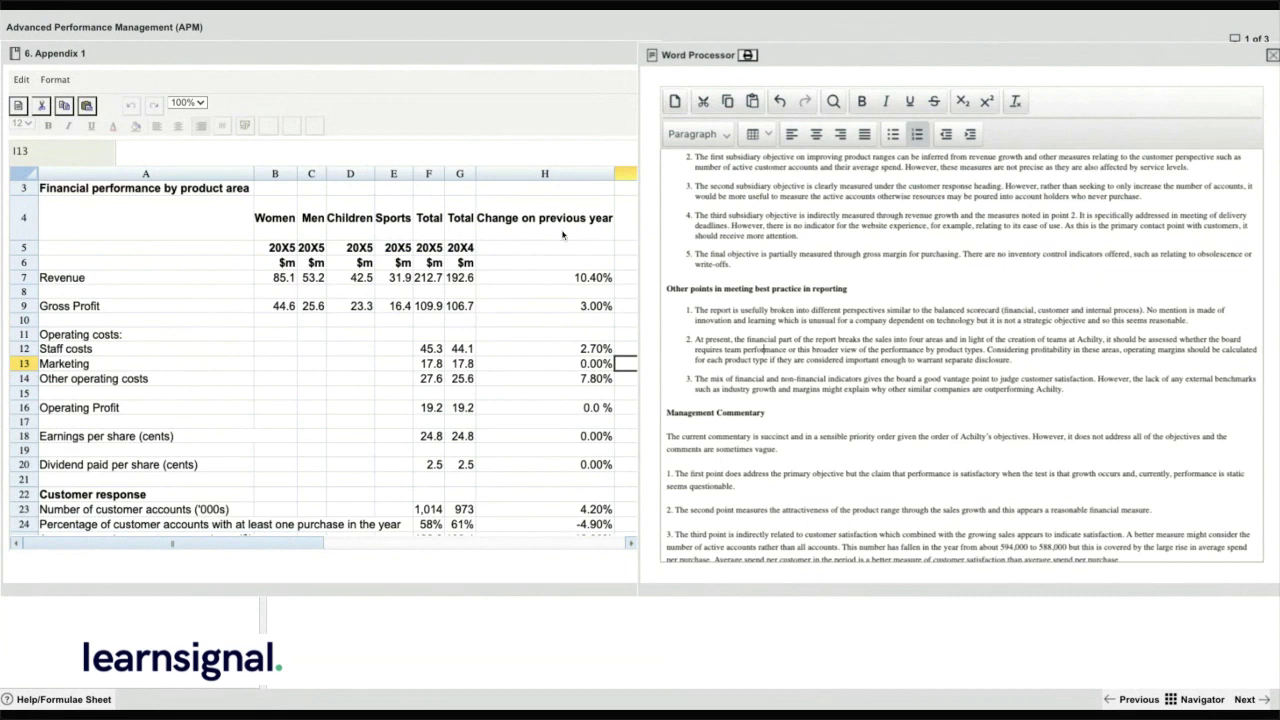
# Scroll Appendix 1 to rows 14–37 and the report to commentary point 4 on delivery times
pyautogui.scroll(-1, 550, 293)
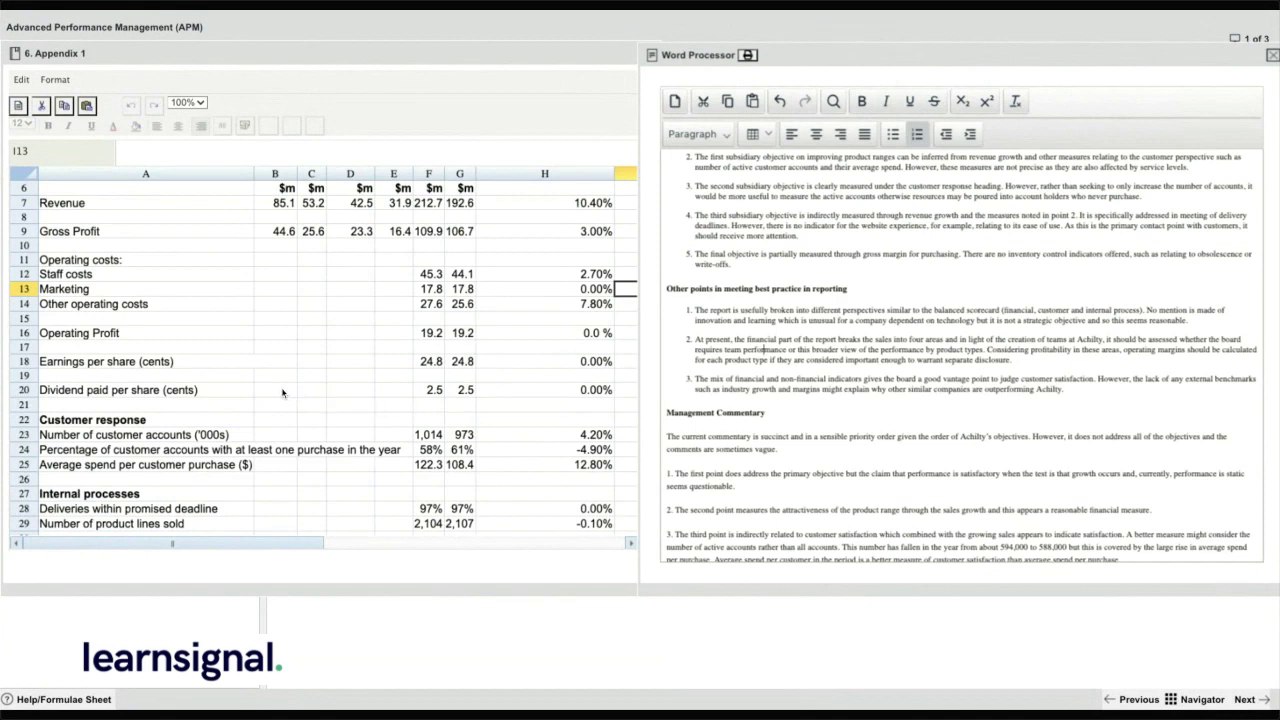
pyautogui.scroll(-1, 282, 393)
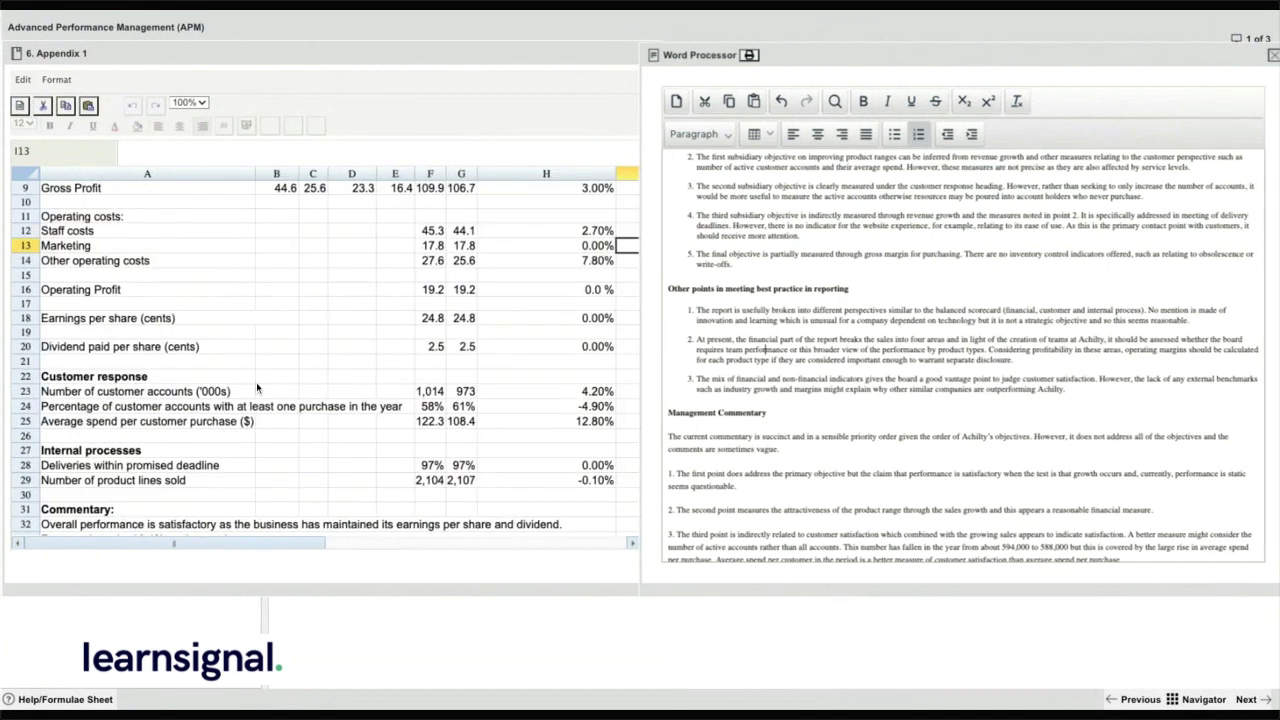
pyautogui.scroll(-2, 256, 382)
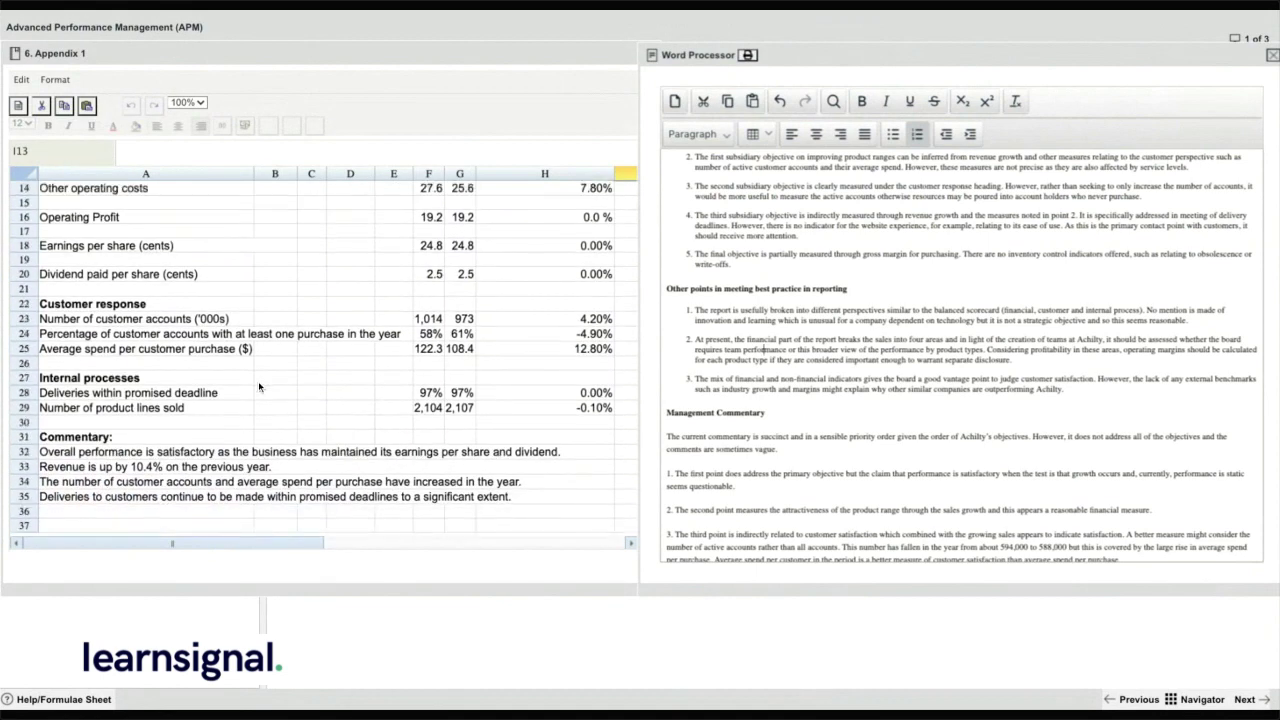
pyautogui.hscroll(3, 258, 381)
pyautogui.hscroll(-3, 488, 413)
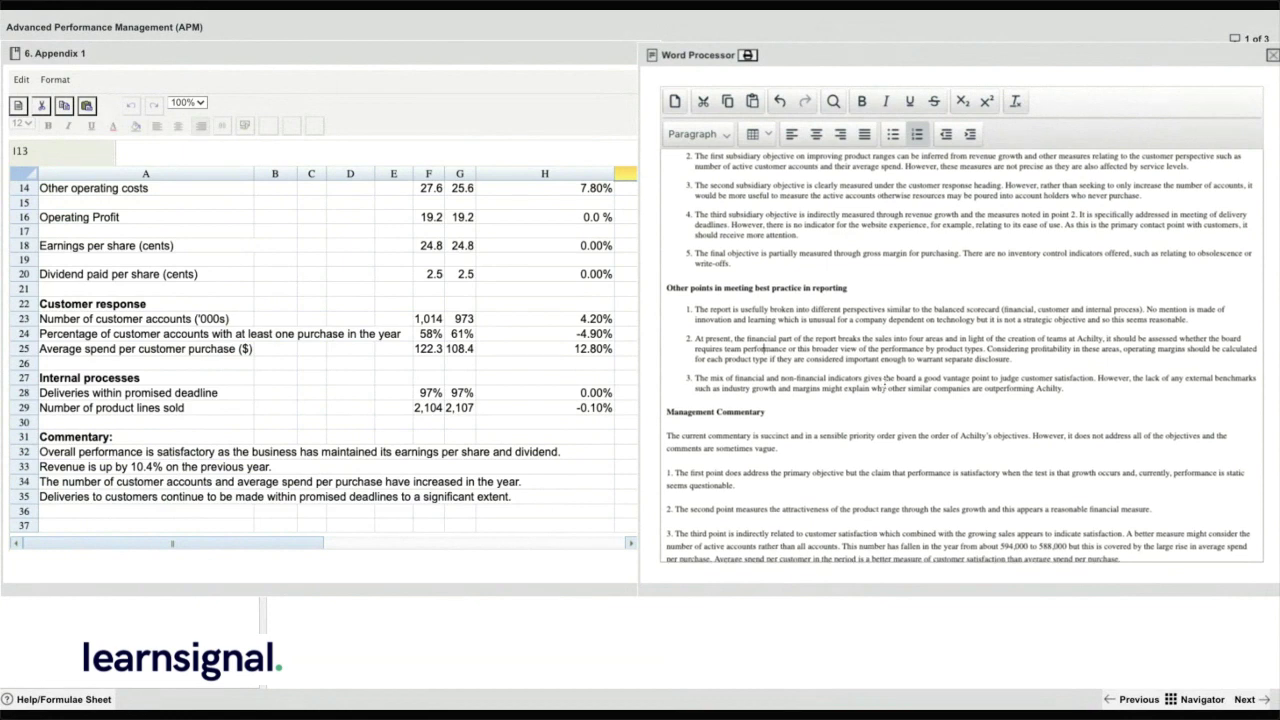
pyautogui.scroll(-1, 905, 382)
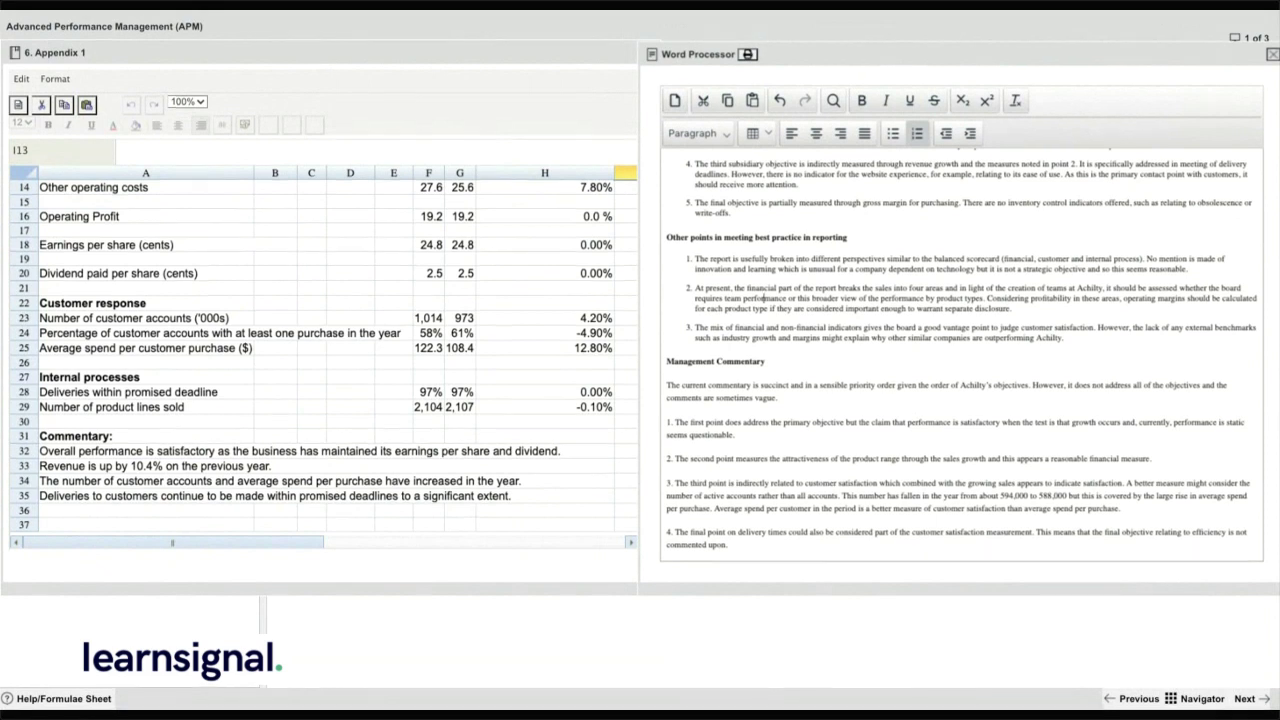
pyautogui.click(152, 458)
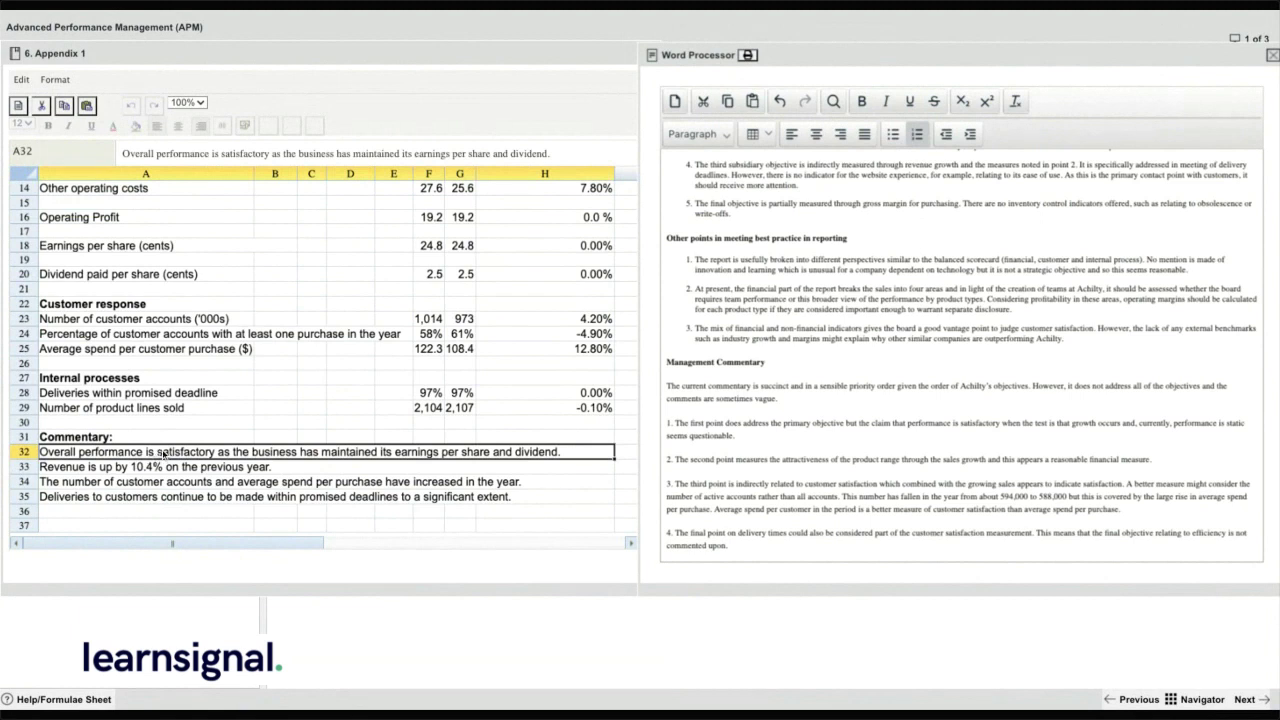
pyautogui.click(128, 468)
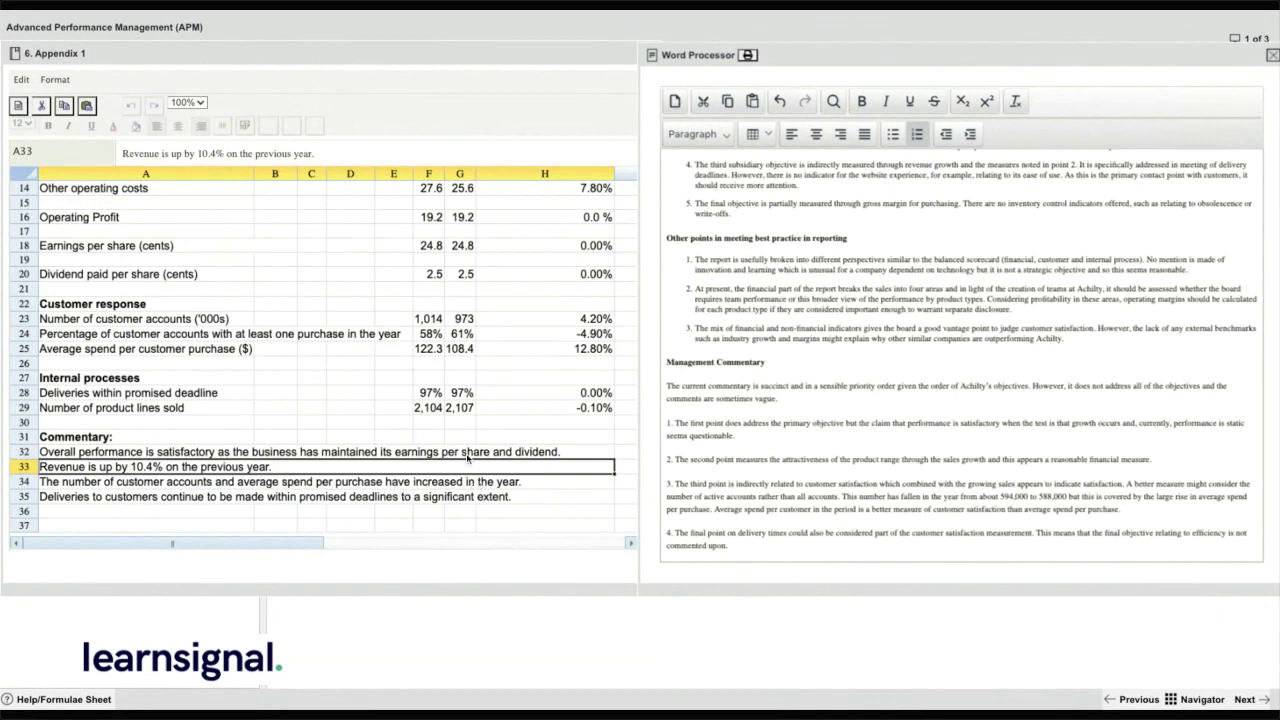
pyautogui.scroll(3, 482, 413)
pyautogui.scroll(-1, 482, 413)
pyautogui.scroll(-1, 482, 413)
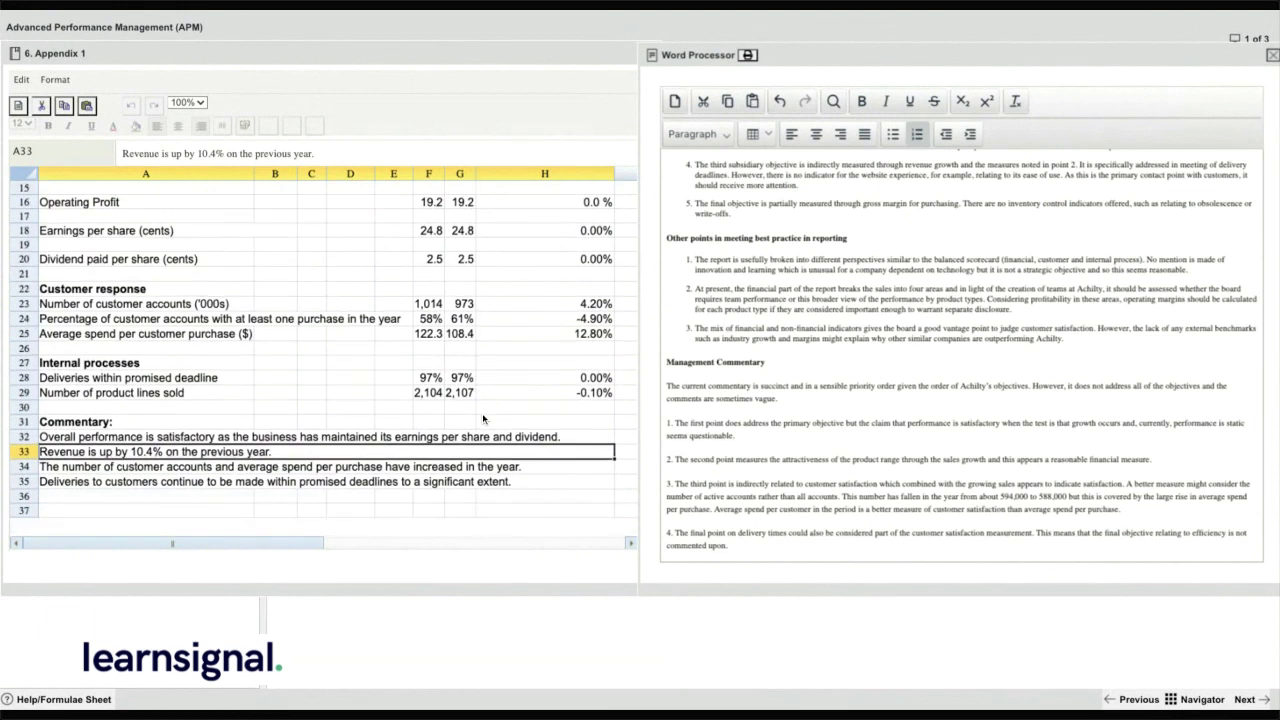
pyautogui.click(245, 471)
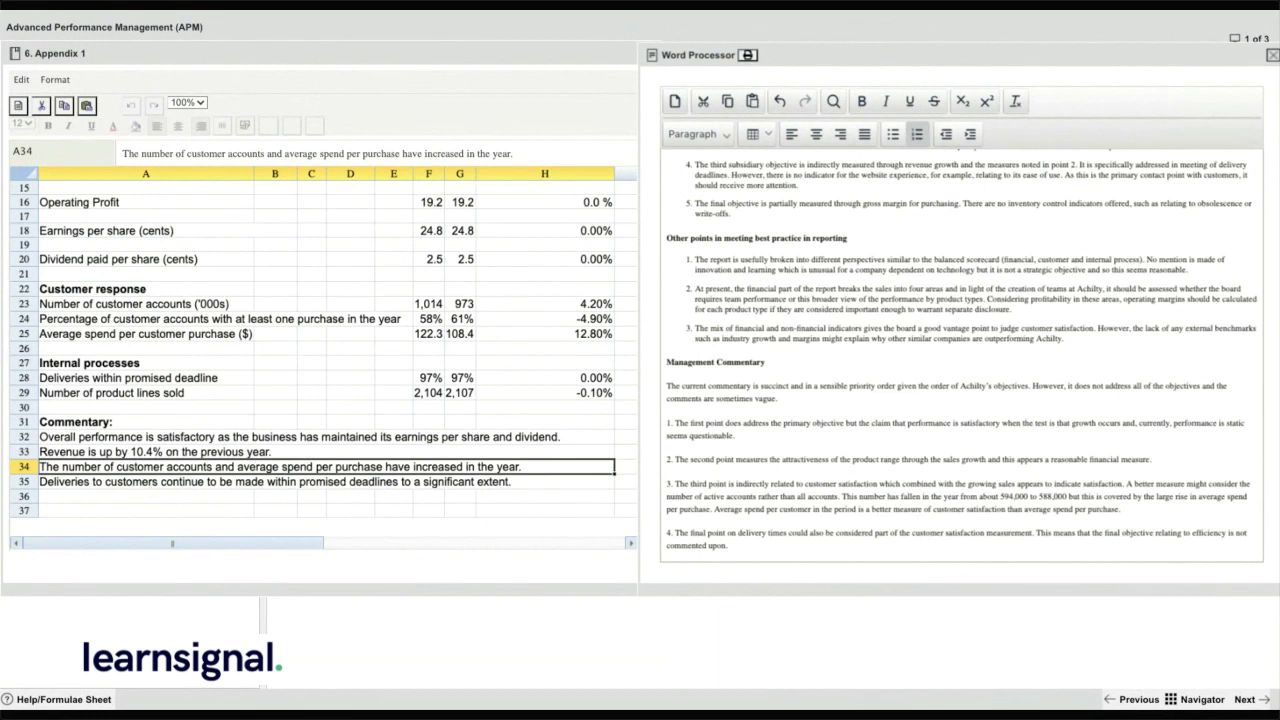
pyautogui.click(96, 483)
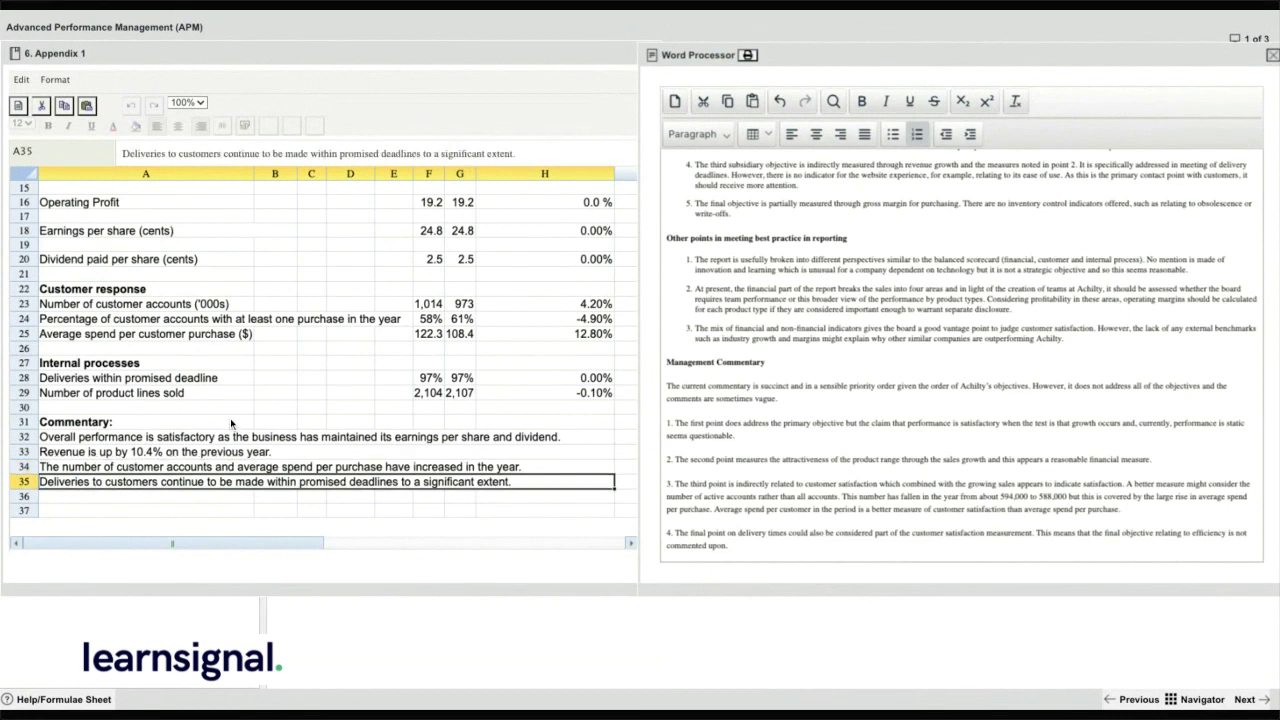